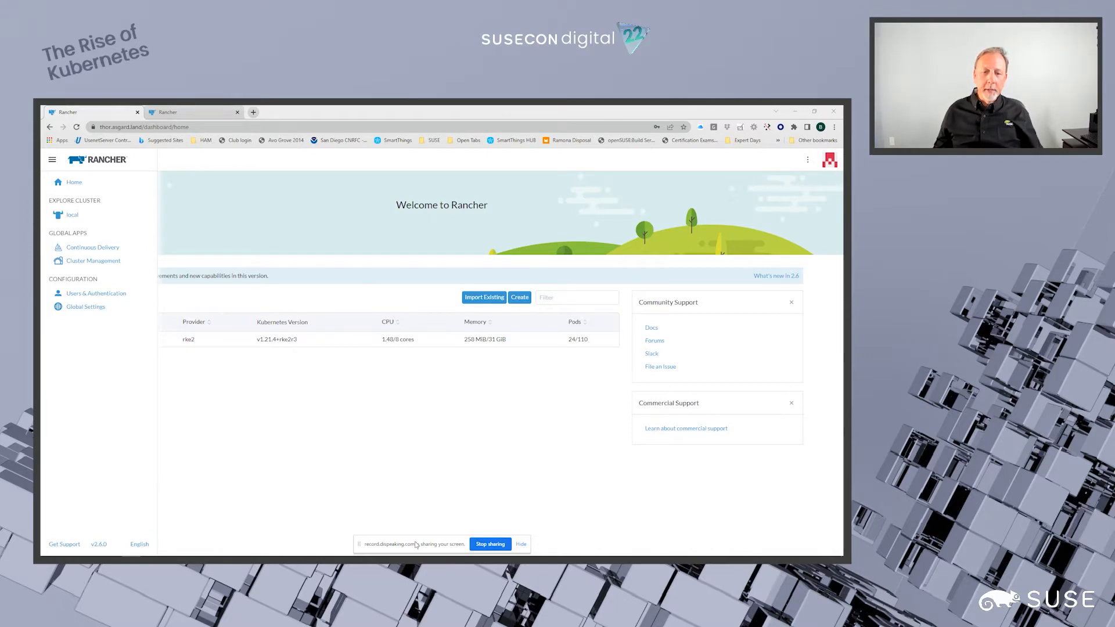
# - Open Continuous Delivery and look through the Clusters and Cluster Groups lists of the fleet-default workspace
pyautogui.moveTo(418, 546); pyautogui.dragTo(41, 373)
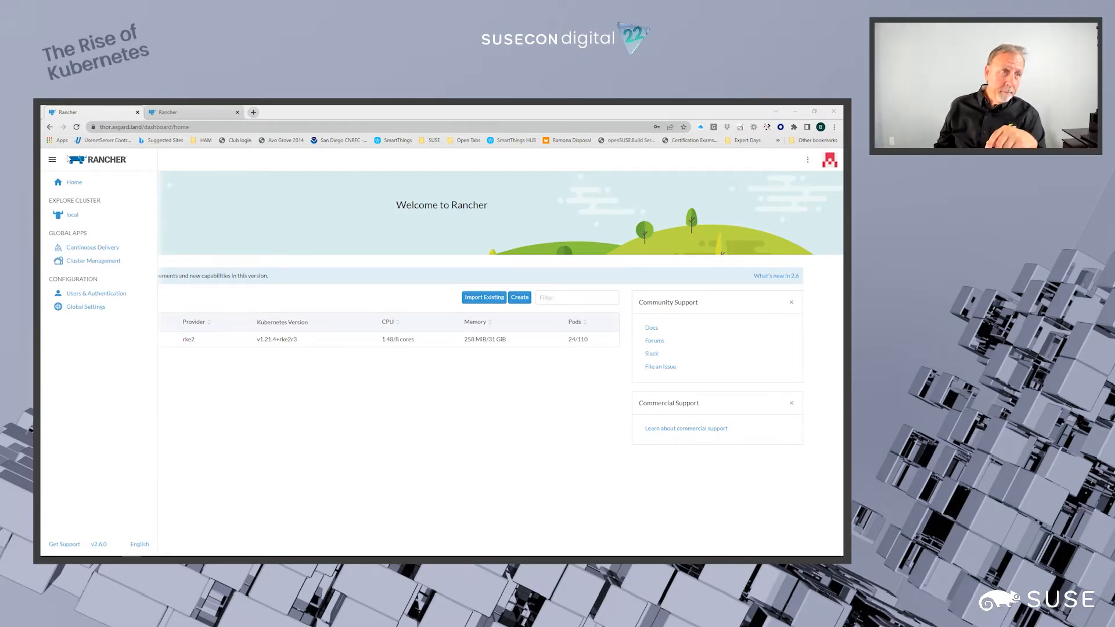
pyautogui.click(52, 163)
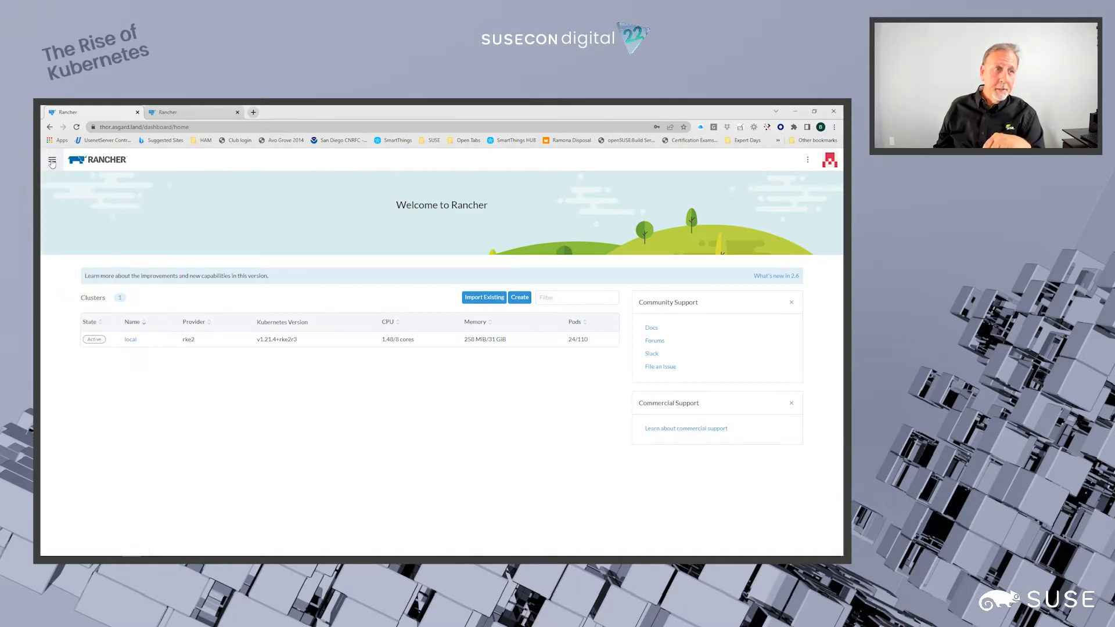
pyautogui.click(52, 162)
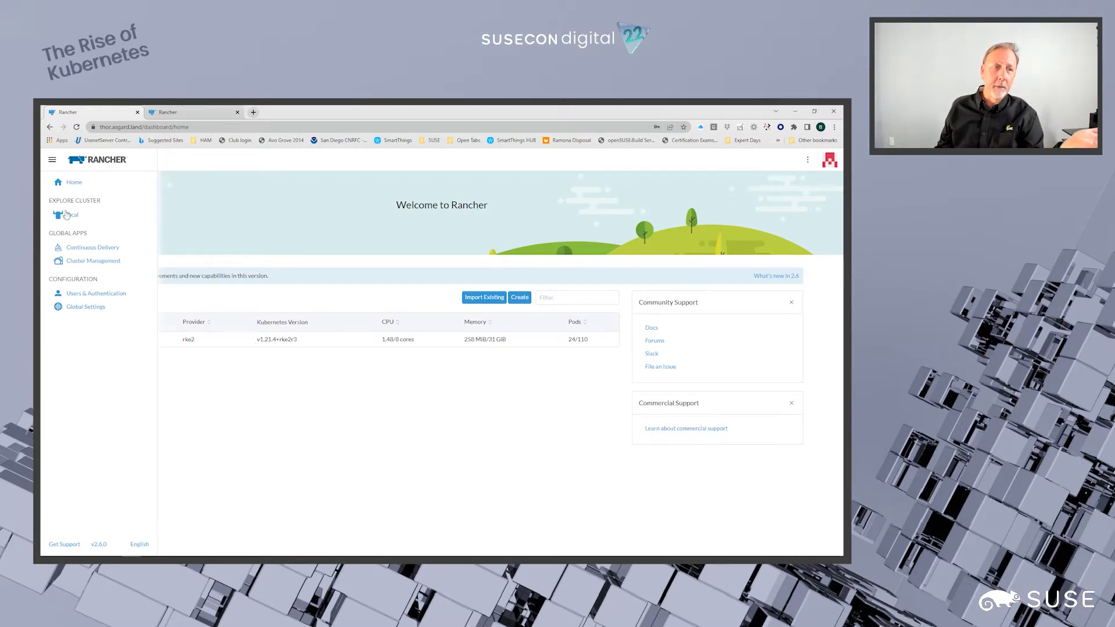
pyautogui.click(89, 248)
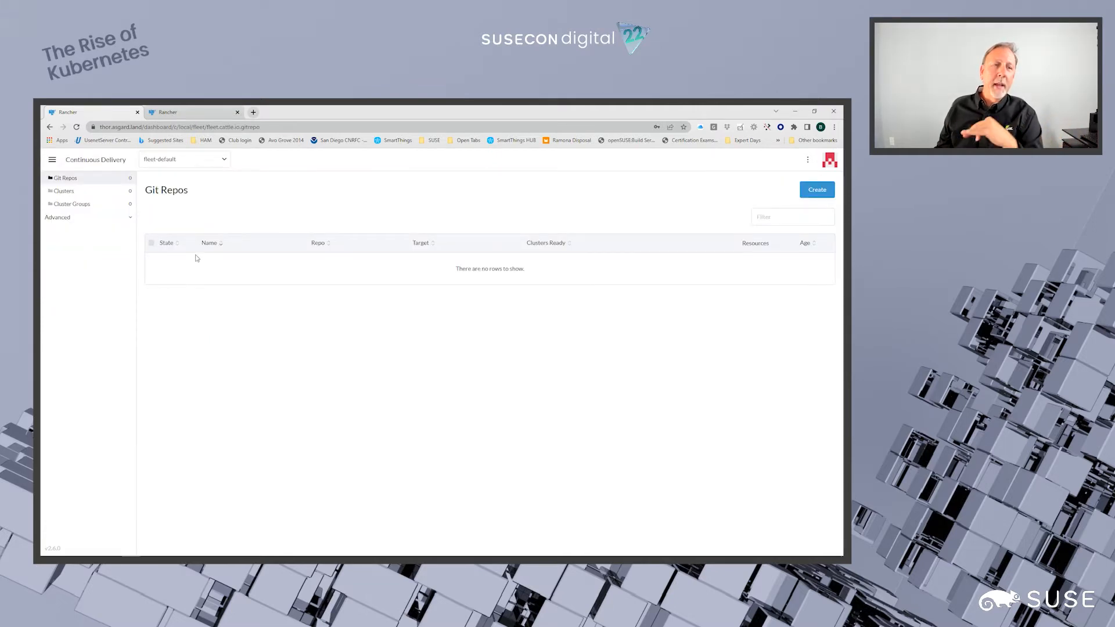
pyautogui.click(64, 191)
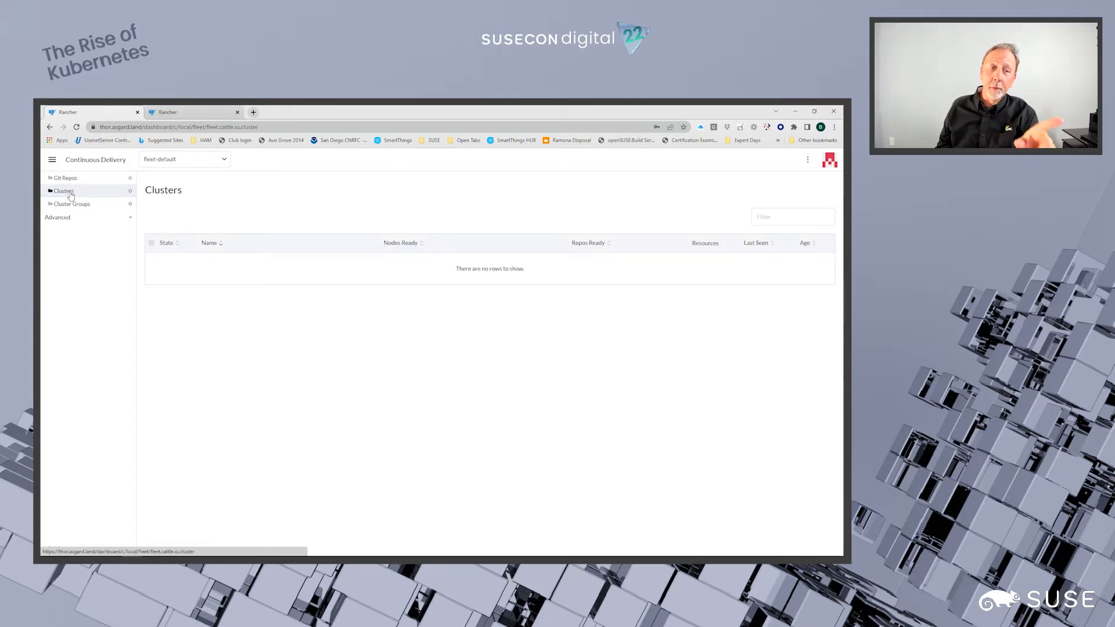
pyautogui.click(70, 206)
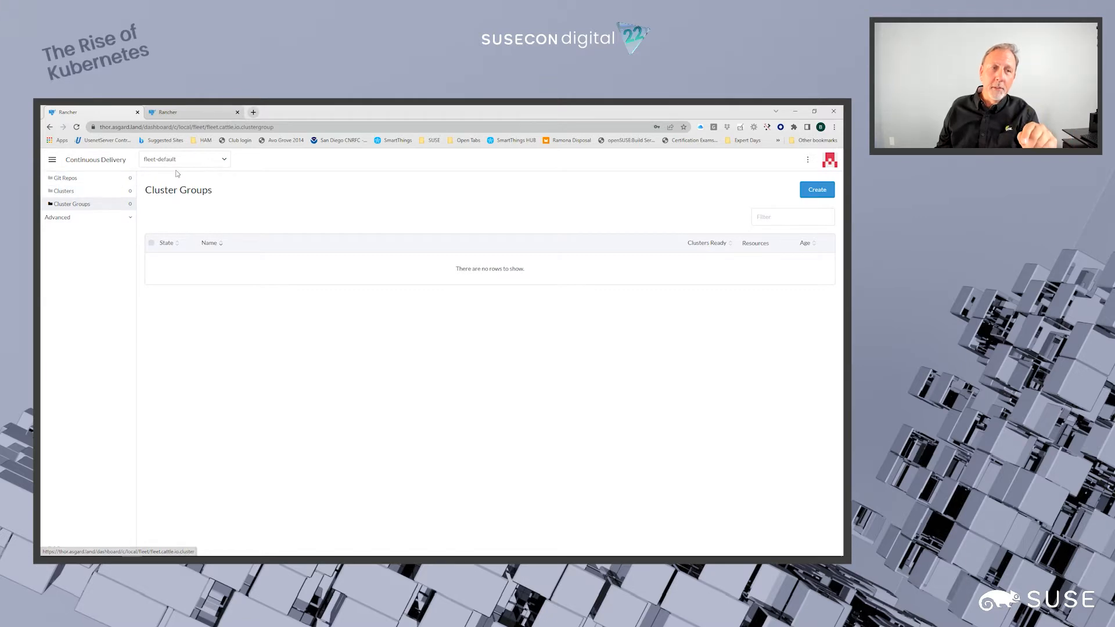
# - Switch the Continuous Delivery workspace to fleet-local
pyautogui.click(224, 163)
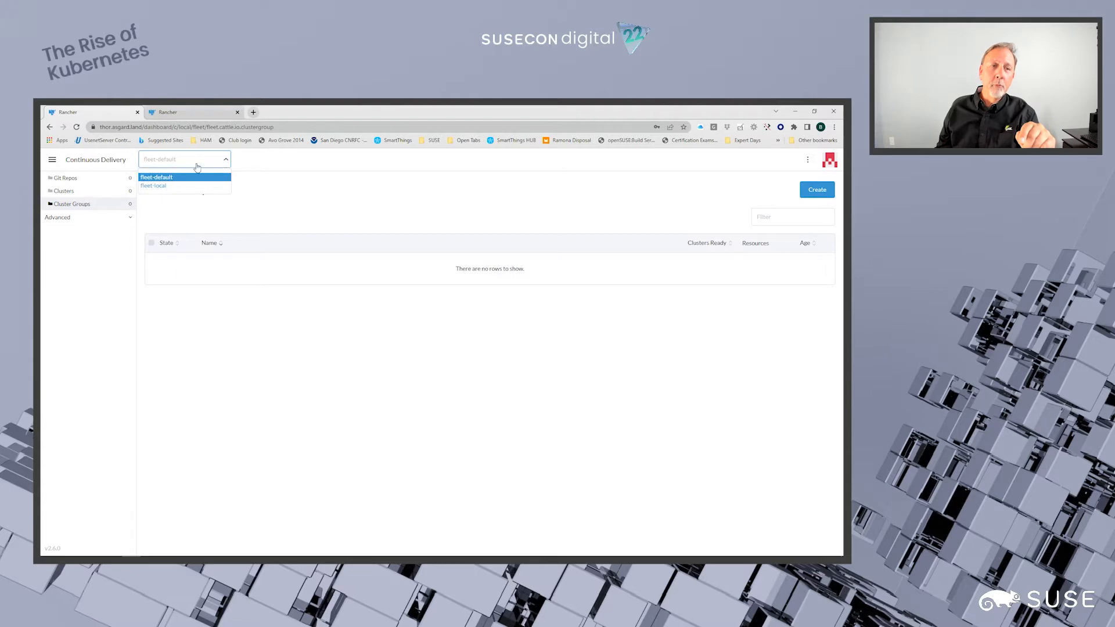
pyautogui.click(159, 178)
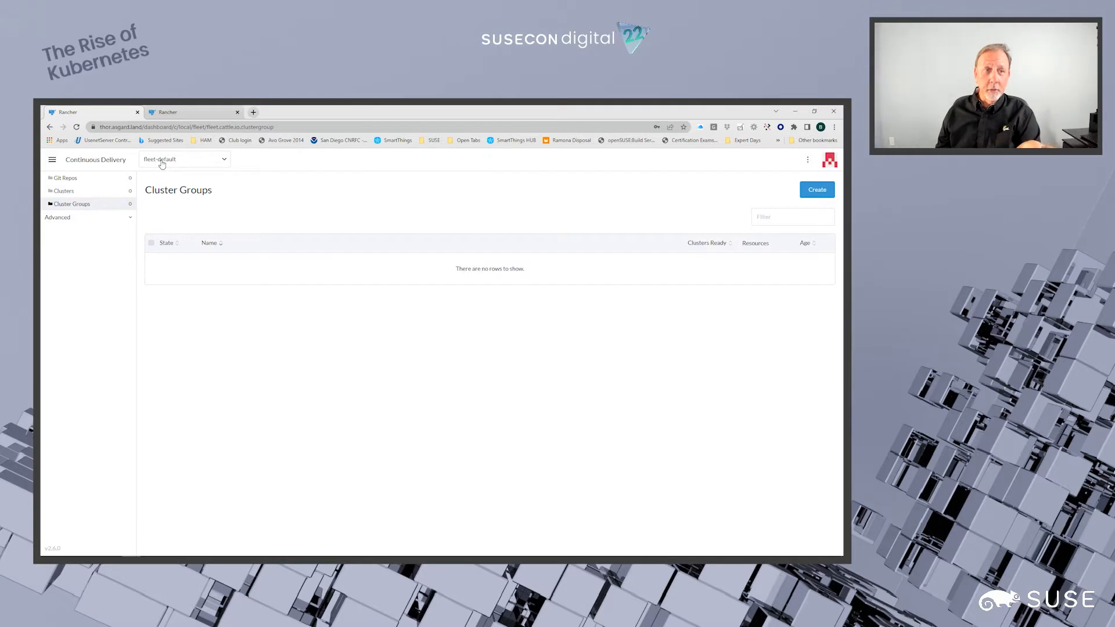
pyautogui.click(162, 164)
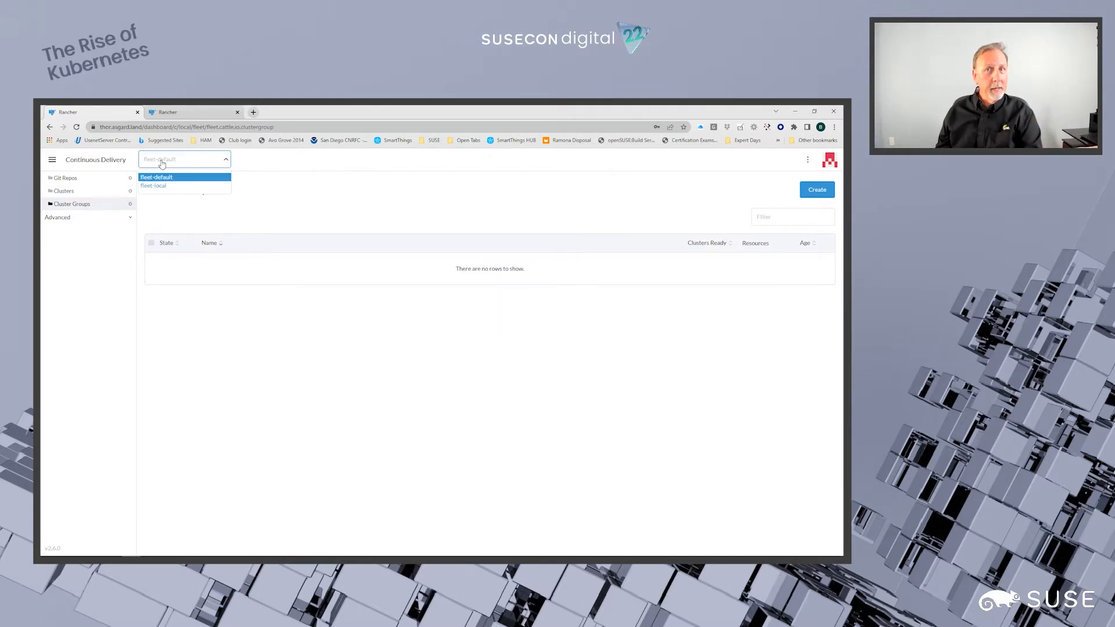
pyautogui.click(156, 187)
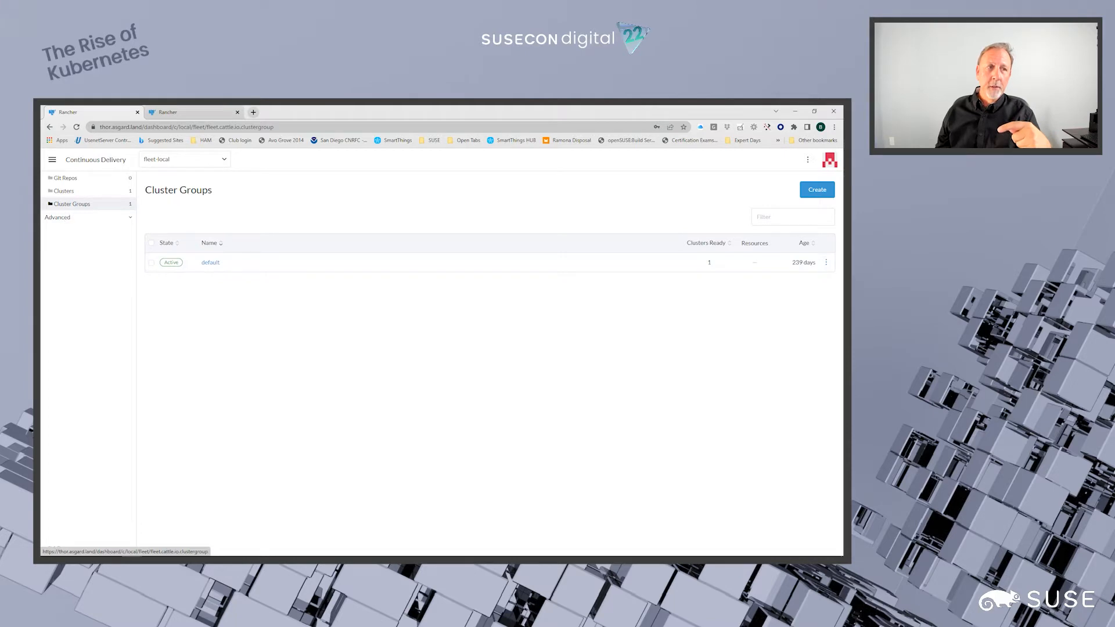
# - Examine the clusters and cluster groups registered in the fleet-local workspace
pyautogui.click(65, 195)
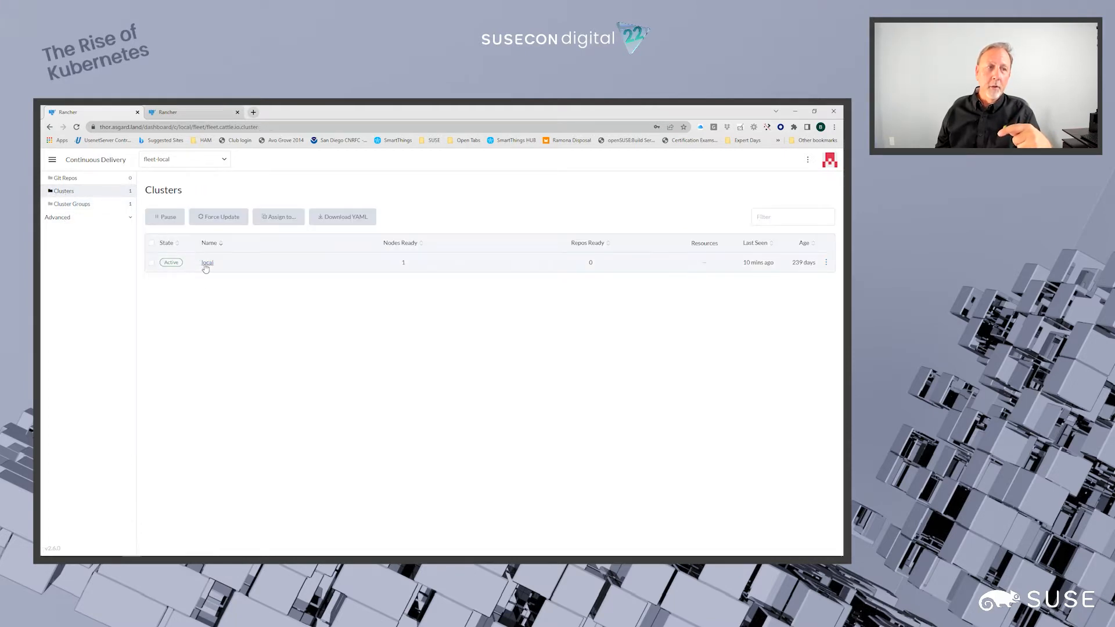
pyautogui.click(67, 205)
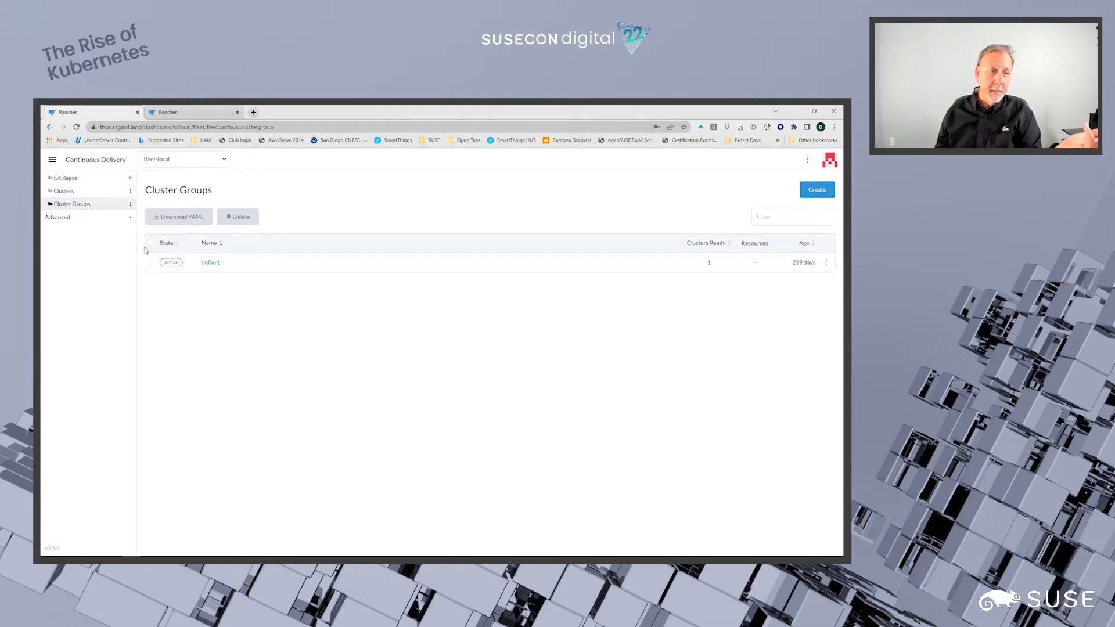
pyautogui.click(65, 195)
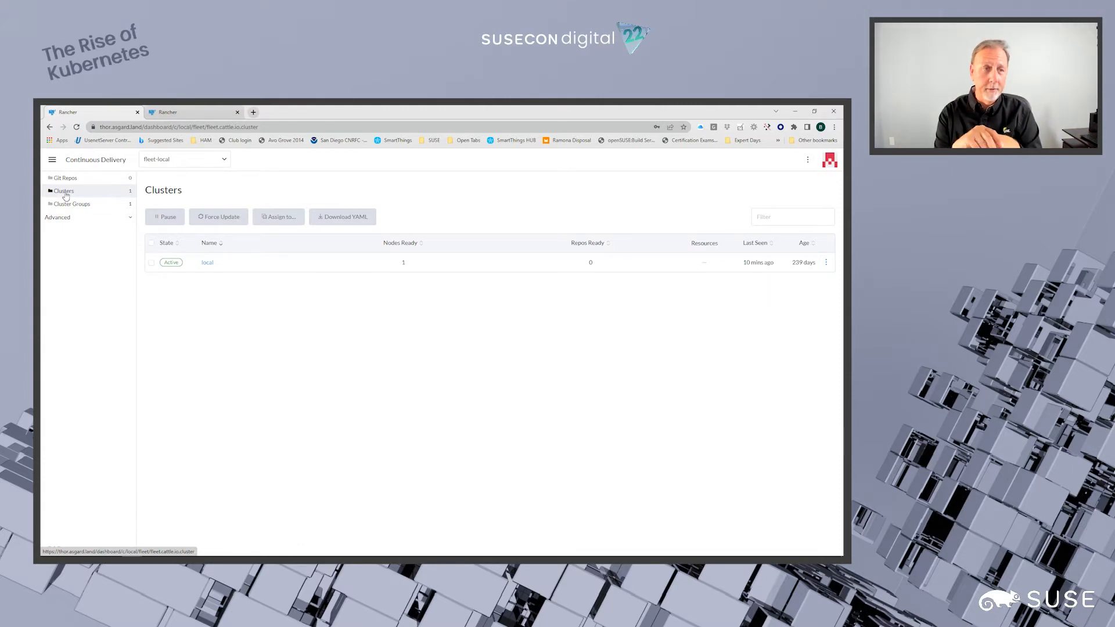
pyautogui.click(65, 207)
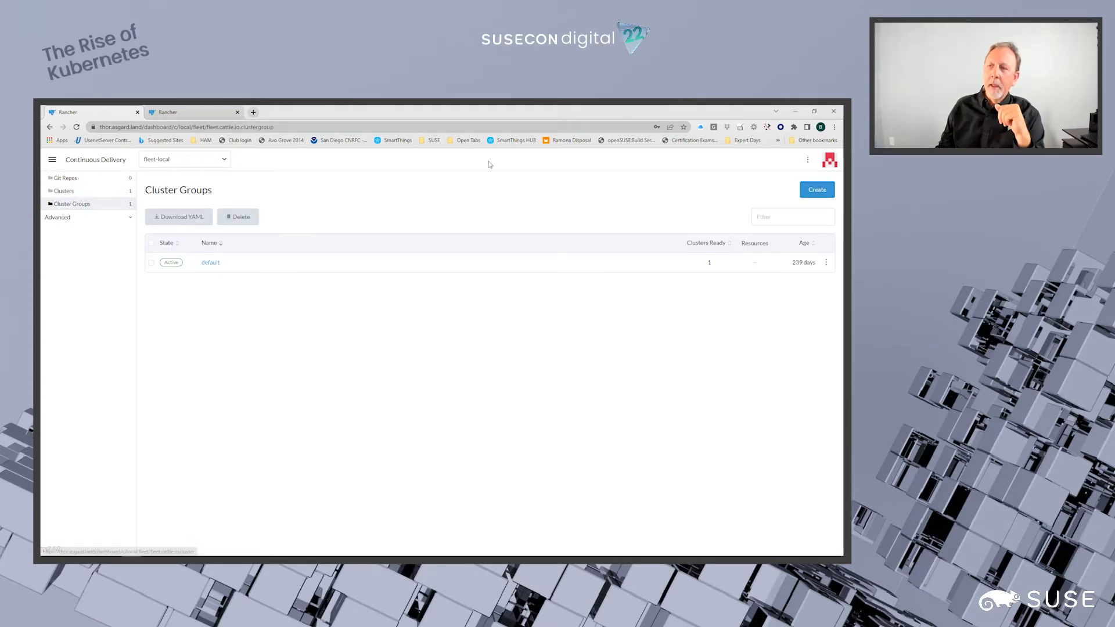
# - Draft a cluster group named my-new-cg with a selector rule of key red, operator in list and value blue, and discard the draft
pyautogui.click(809, 190)
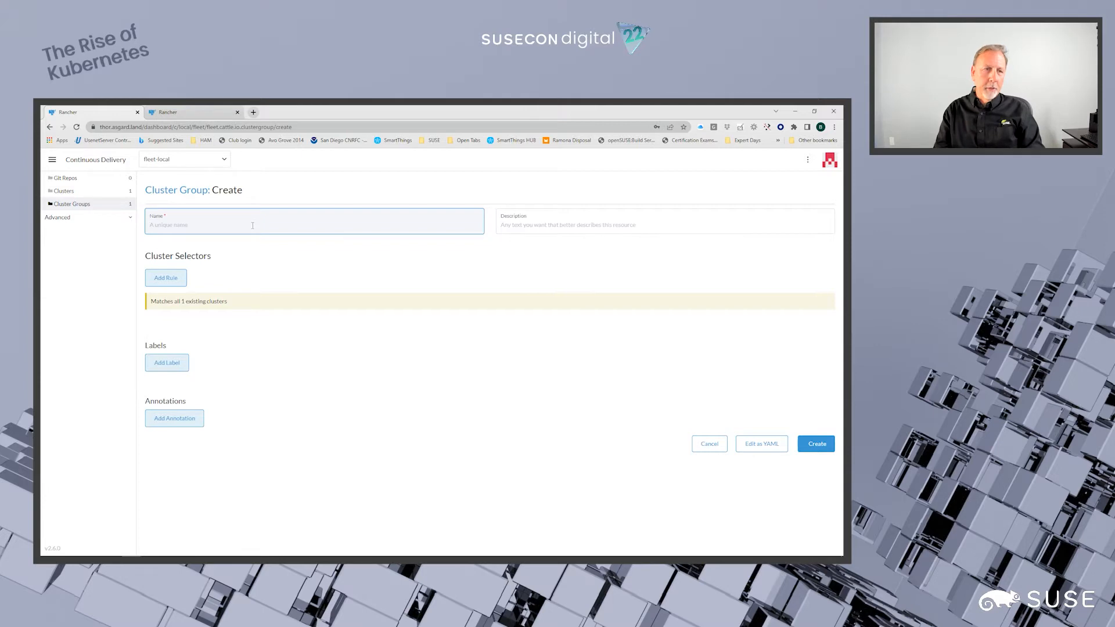
pyautogui.write('my')
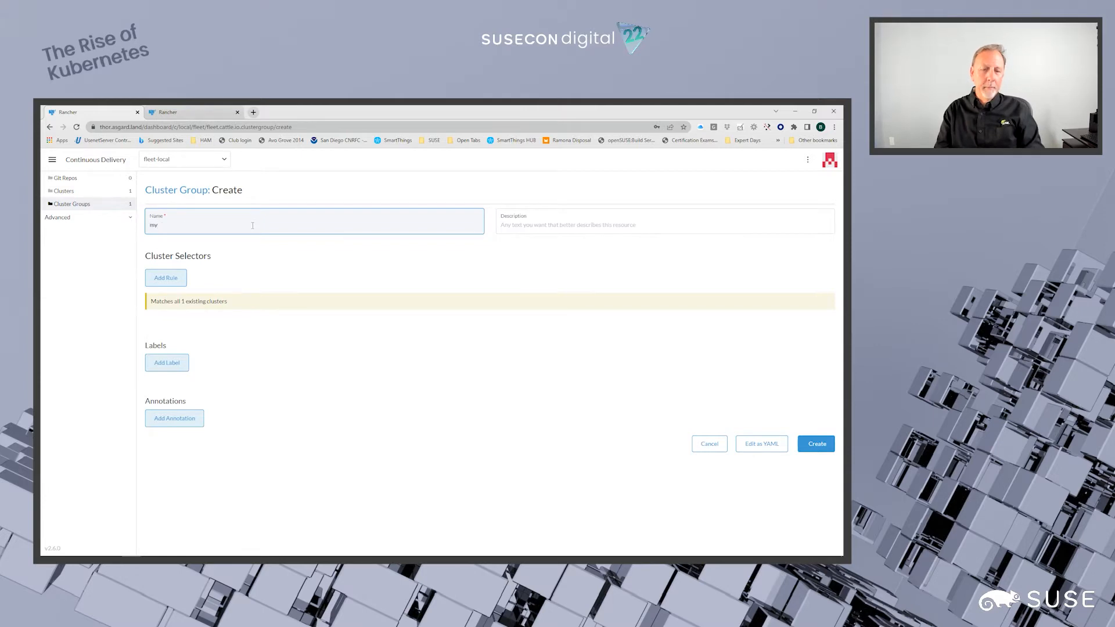
pyautogui.write('-new-cg')
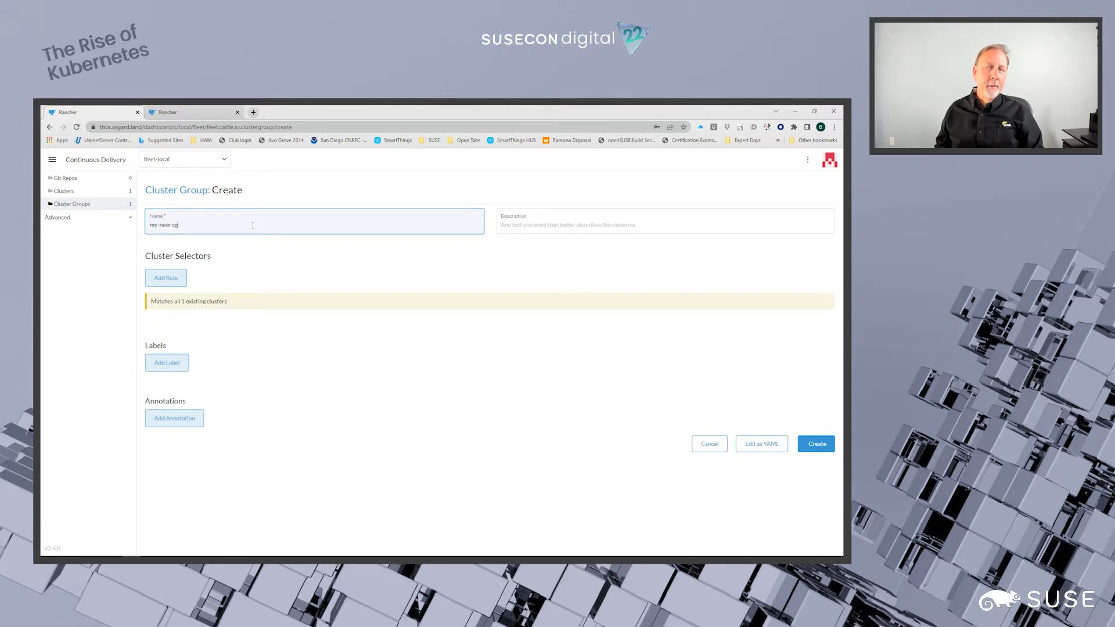
pyautogui.click(163, 279)
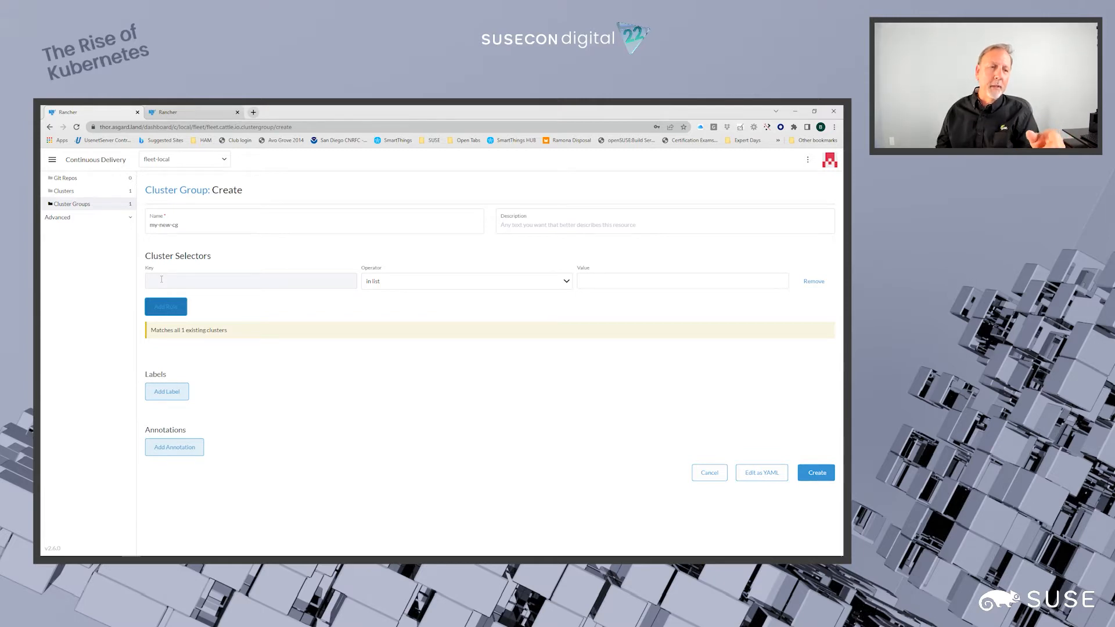
pyautogui.click(162, 279)
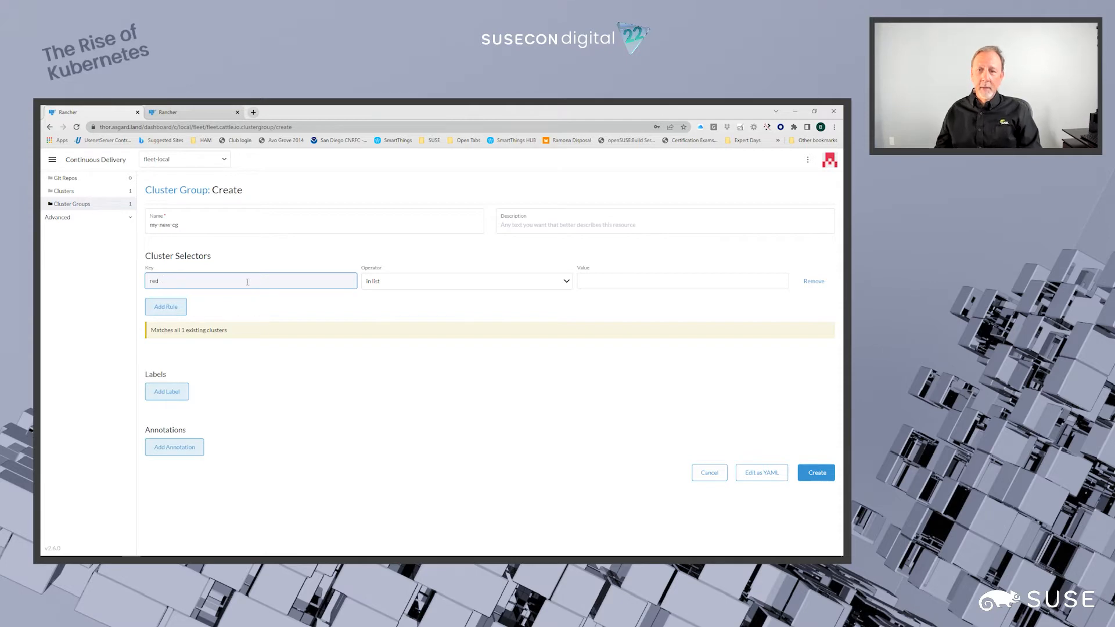
pyautogui.click(606, 280)
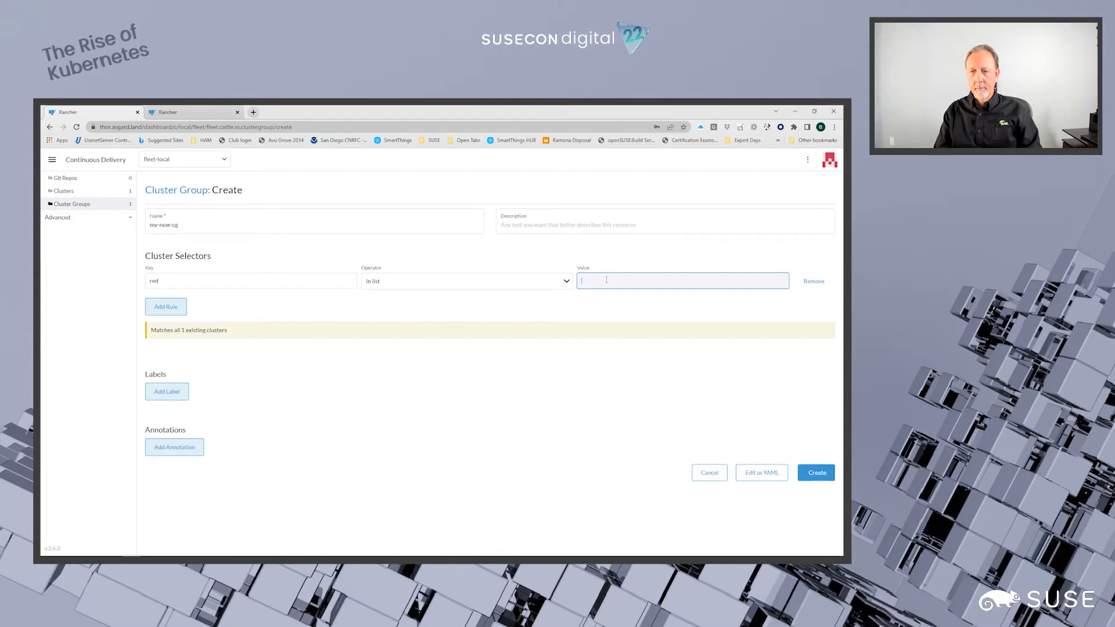
pyautogui.write('t')
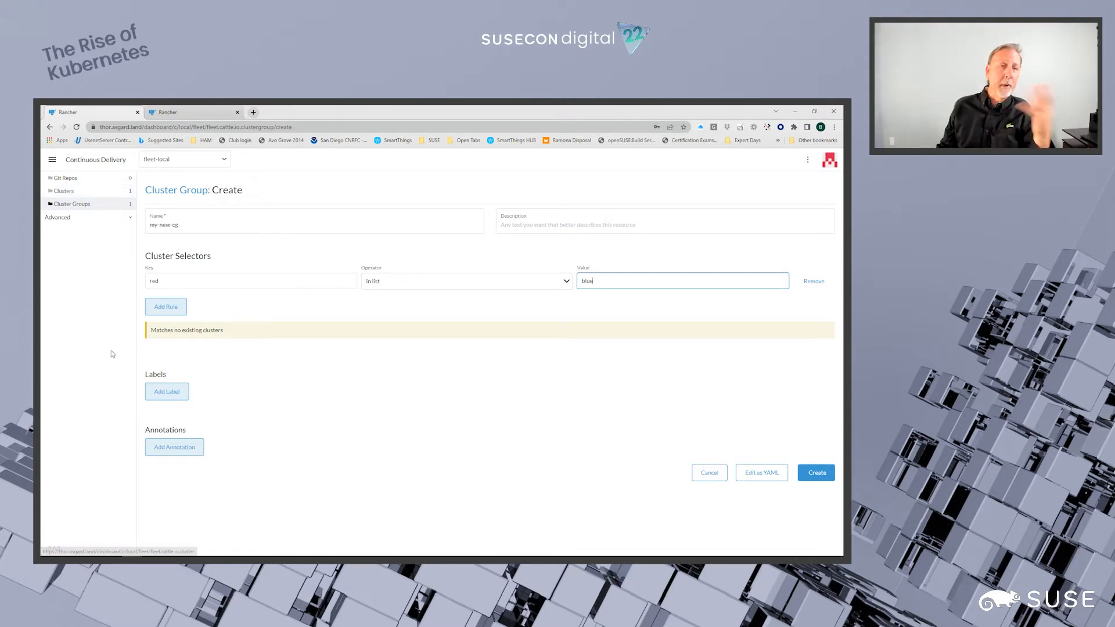
pyautogui.click(706, 473)
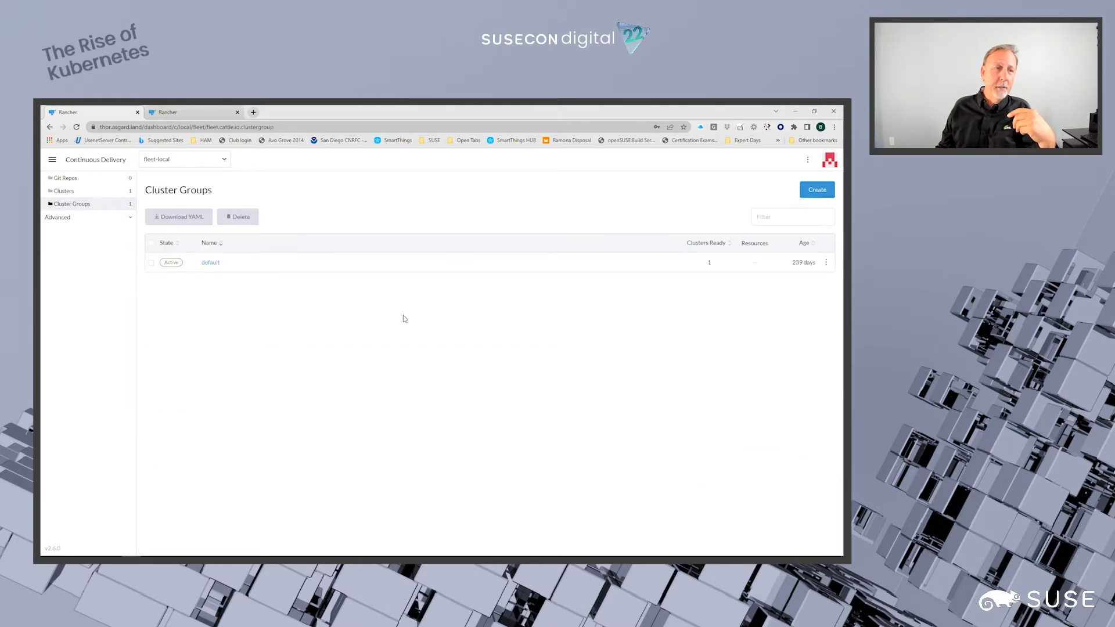
# - Revisit the fleet-local cluster list and return to its cluster groups
pyautogui.click(107, 191)
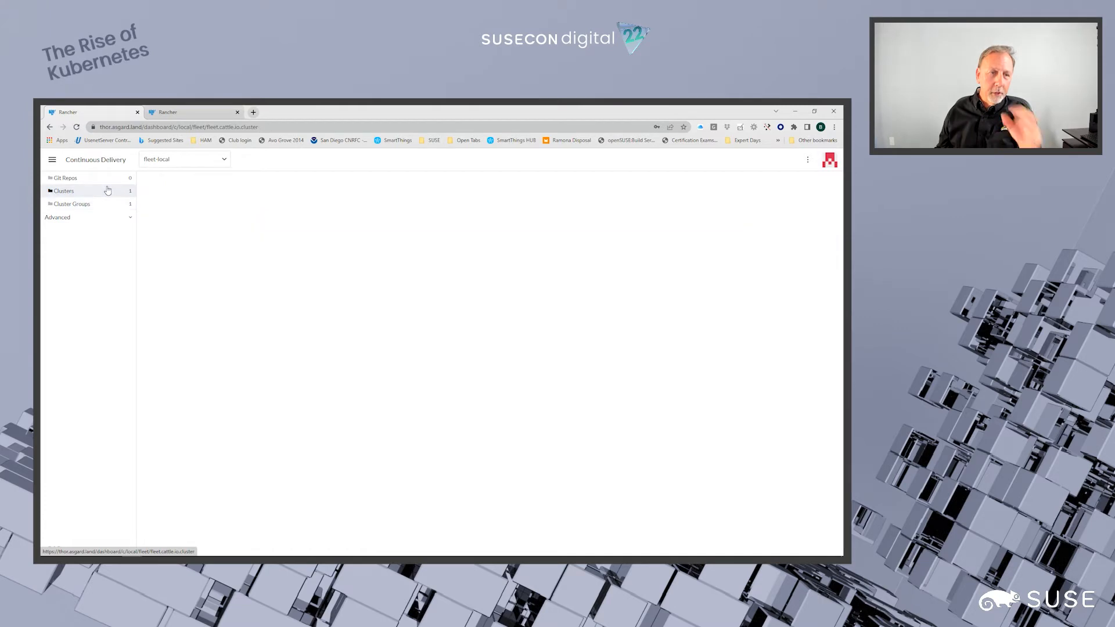
pyautogui.click(99, 208)
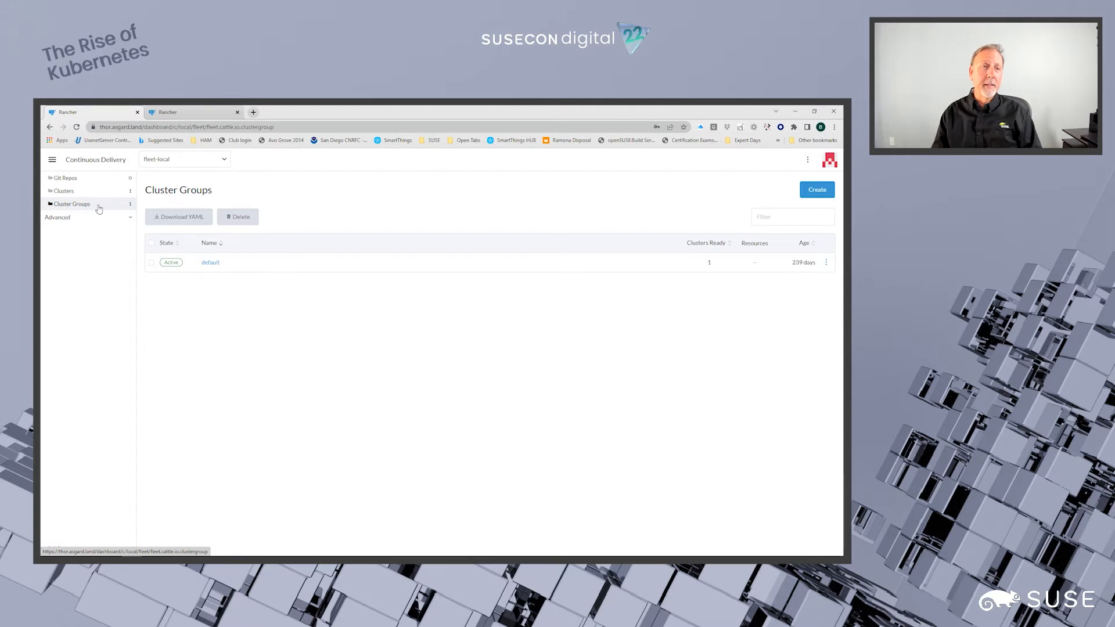
# - Switch to the second Rancher server, rancher.asgard.land, and open its Continuous Delivery app
pyautogui.click(188, 111)
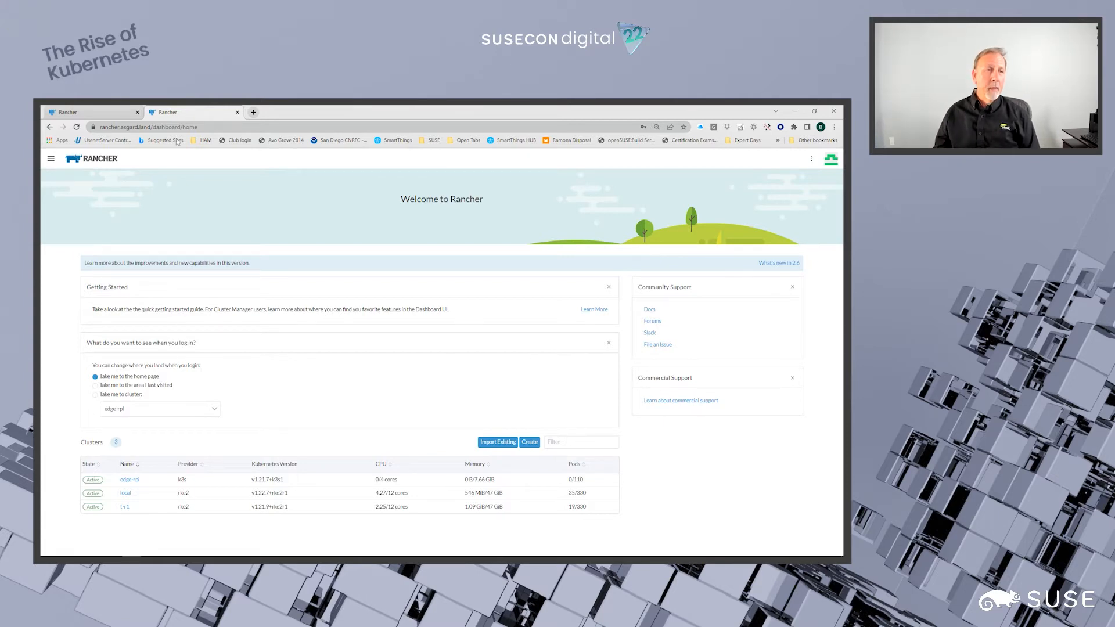
pyautogui.click(51, 160)
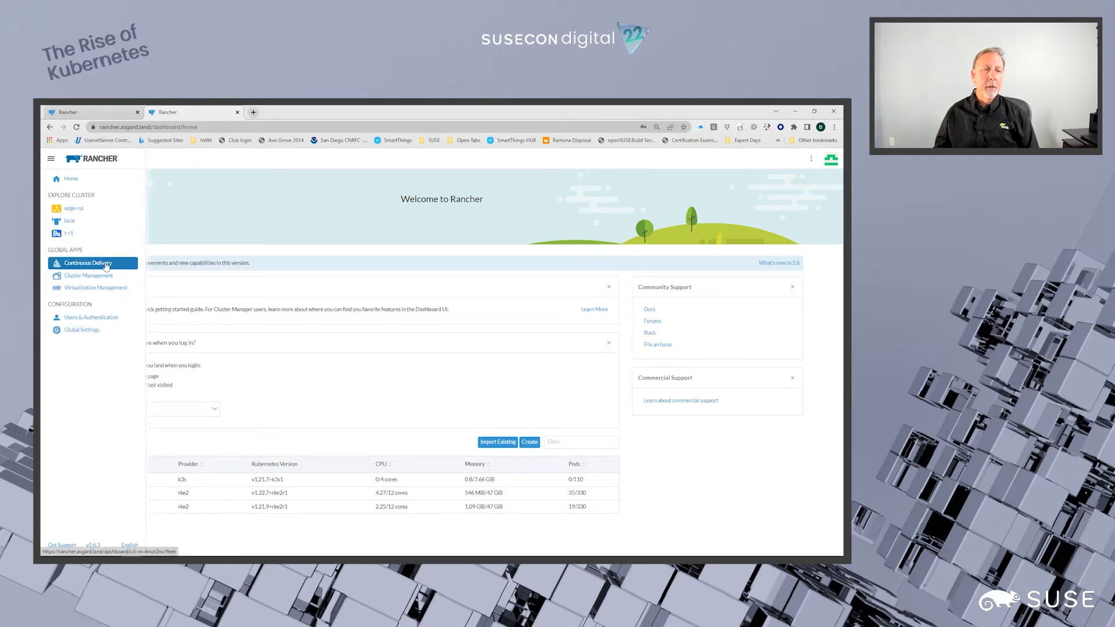
pyautogui.click(83, 264)
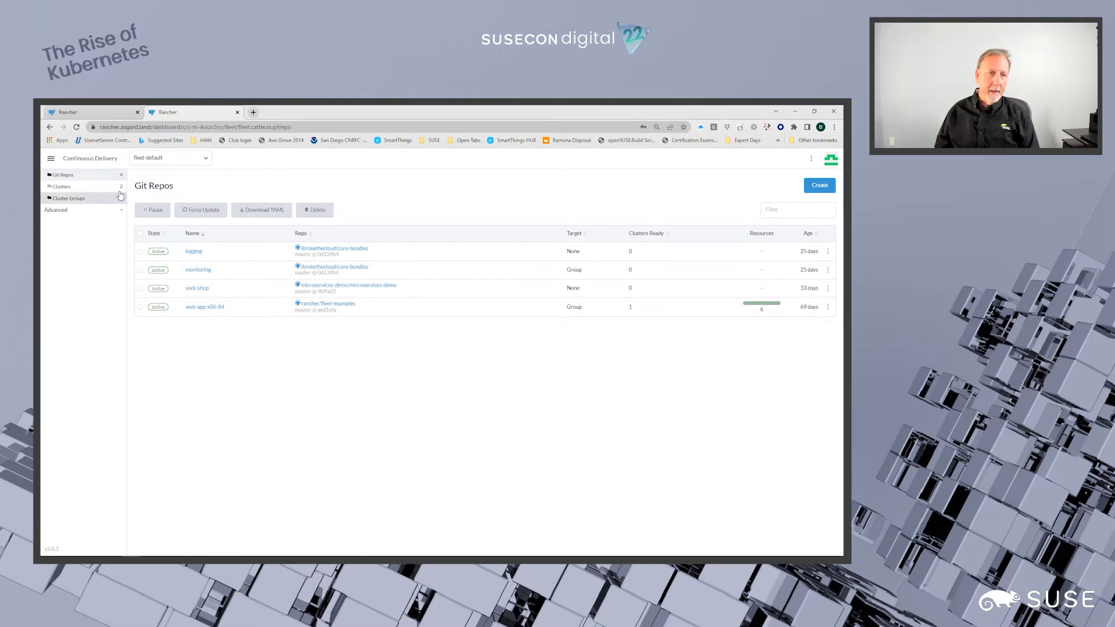
# - Delete the logging Git repo from the fleet-default workspace
pyautogui.click(827, 252)
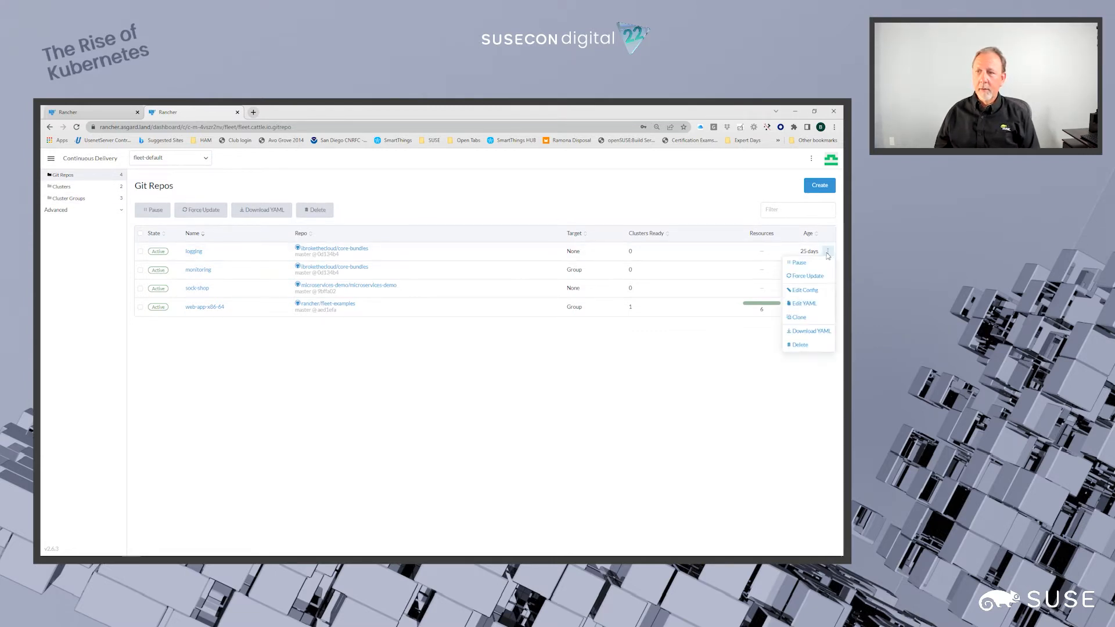
pyautogui.click(807, 345)
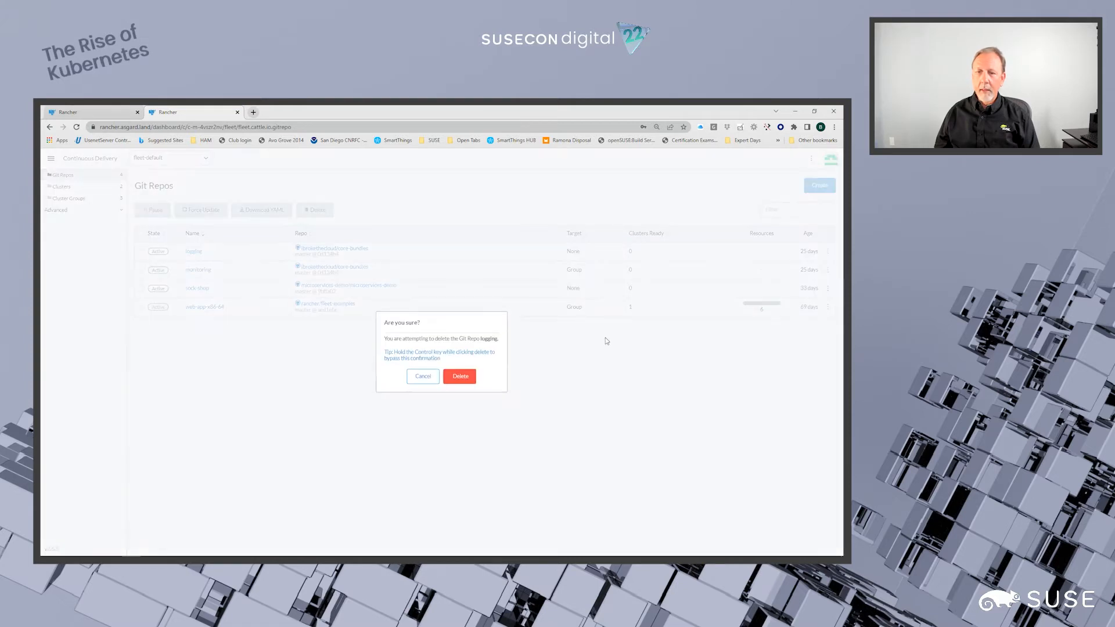
pyautogui.click(456, 378)
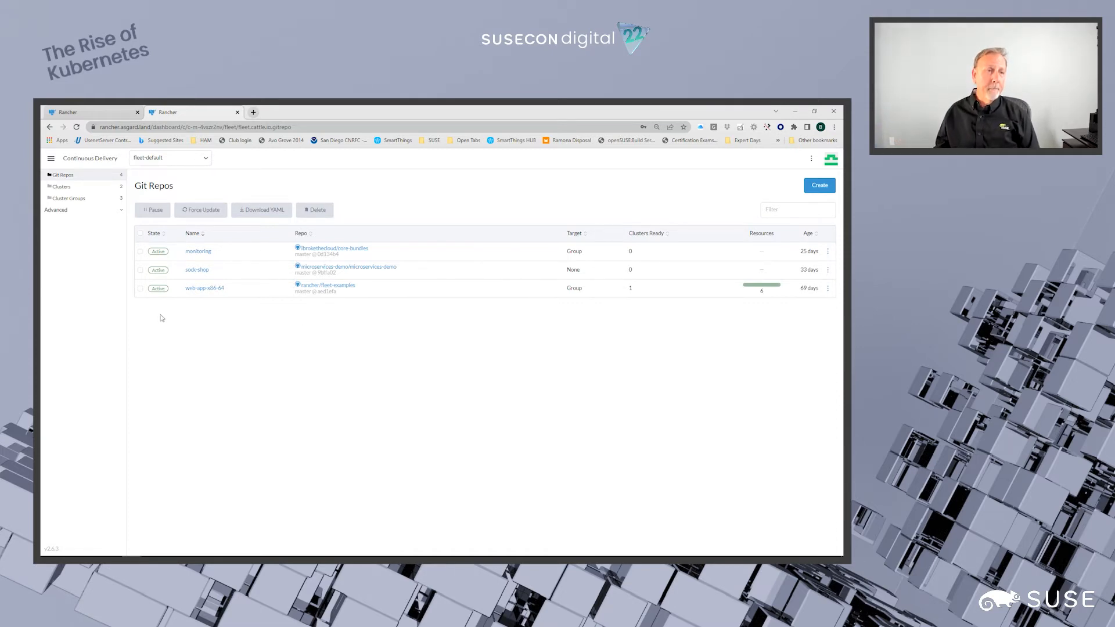
# - Compare the clusters of the fleet-default and fleet-local workspaces, ending on fleet-default
pyautogui.click(65, 189)
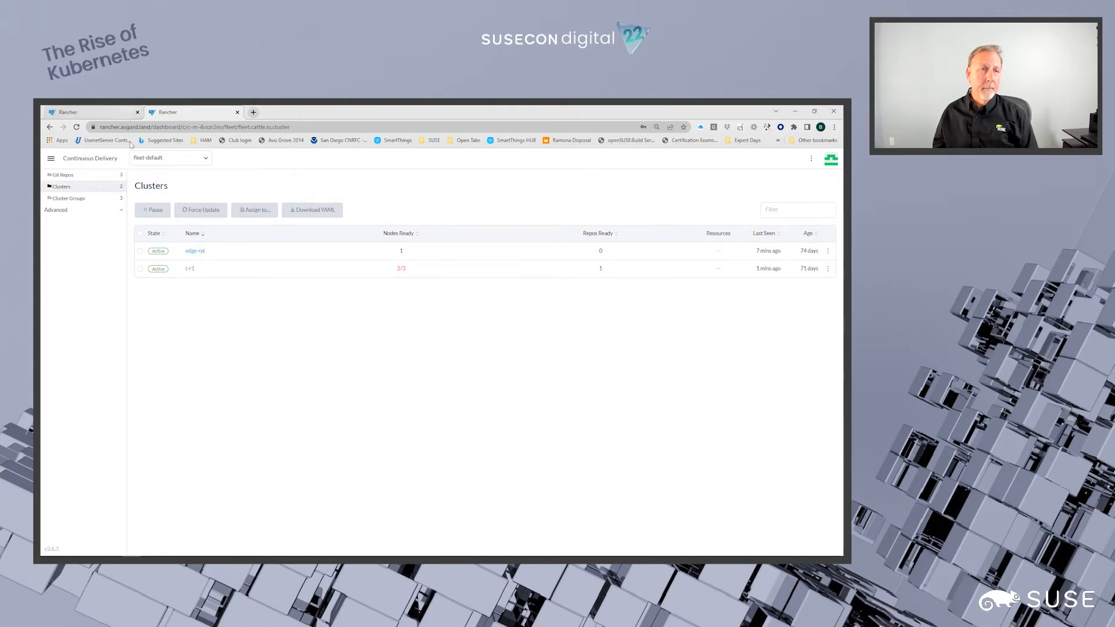
pyautogui.click(190, 163)
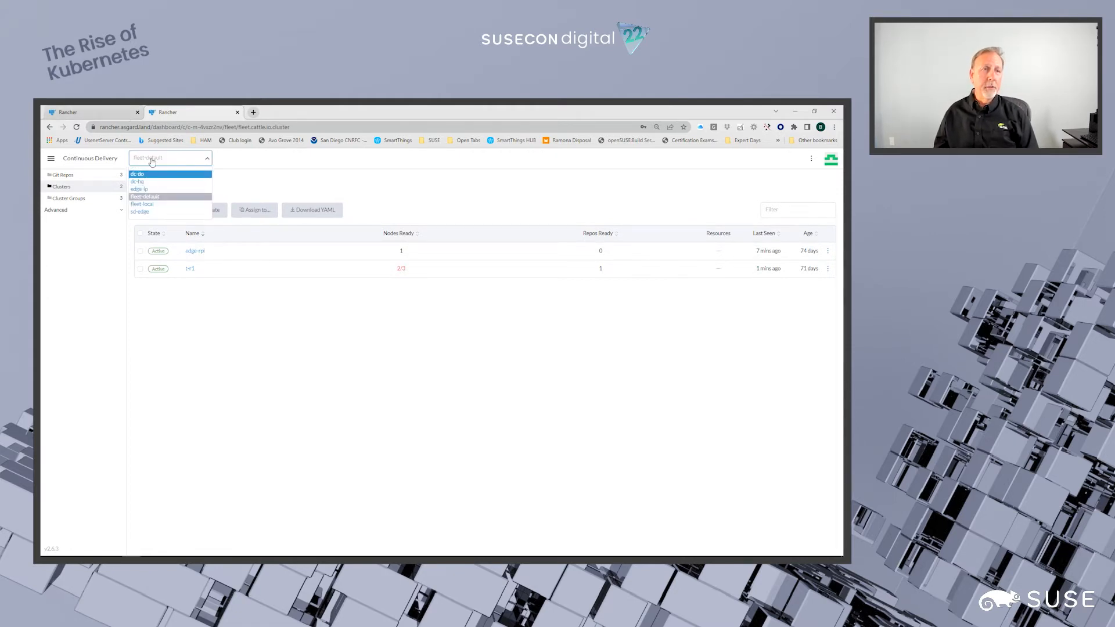
pyautogui.click(143, 205)
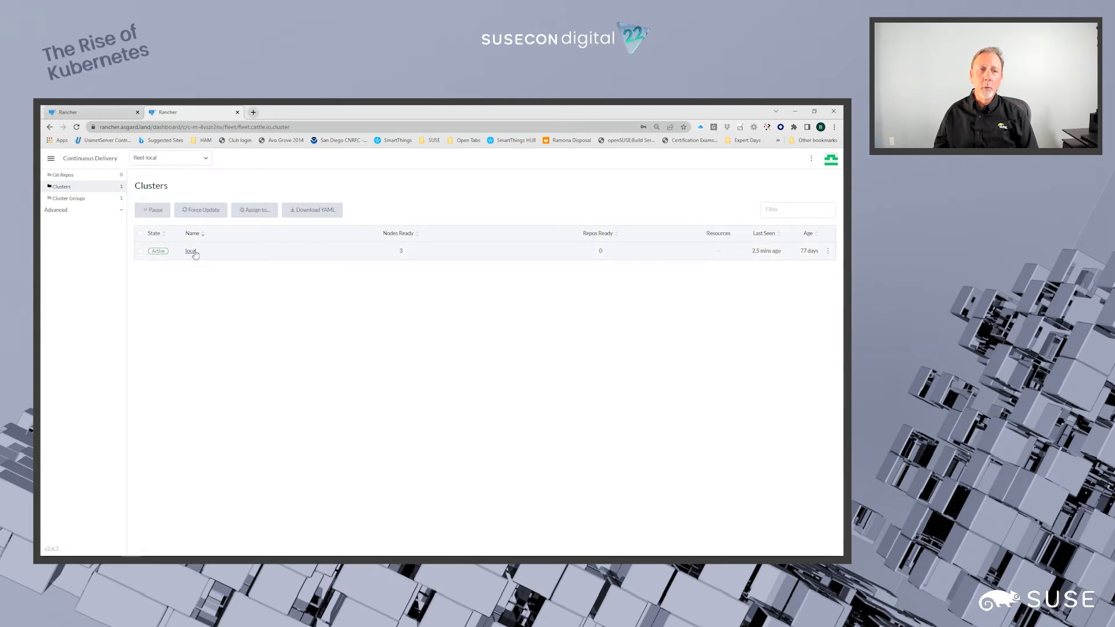
pyautogui.click(204, 163)
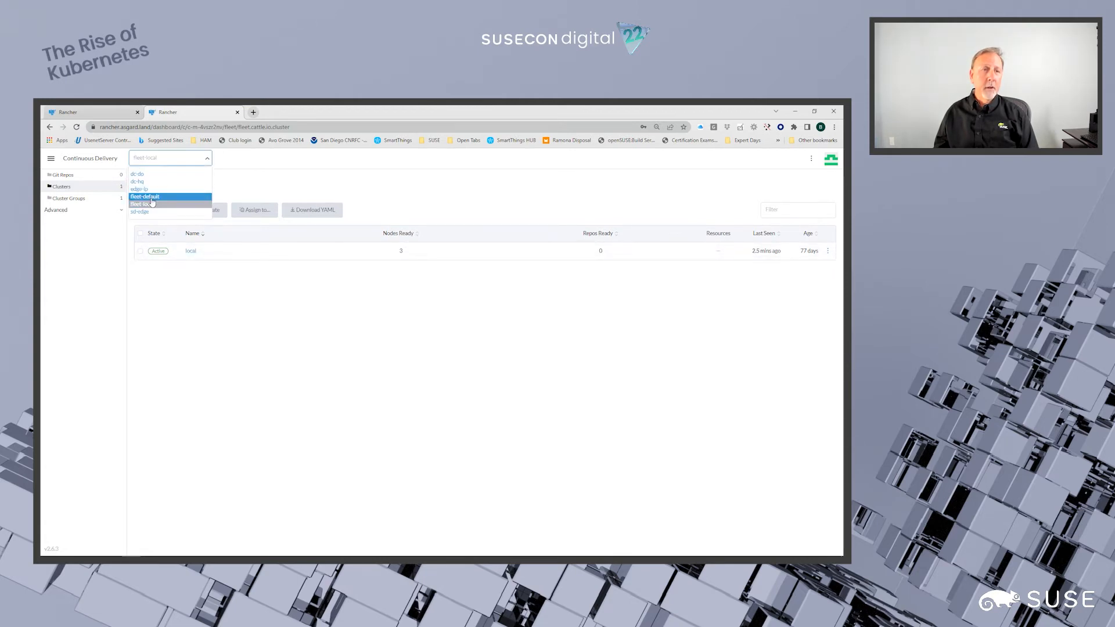
pyautogui.click(153, 198)
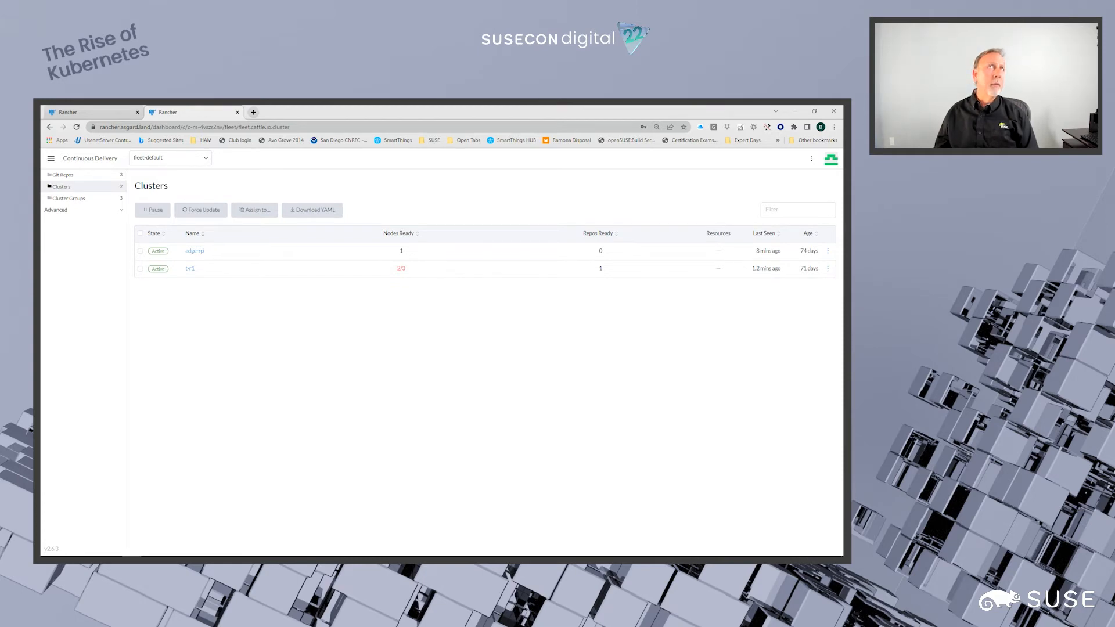
pyautogui.moveTo(58, 107); pyautogui.dragTo(656, 107)
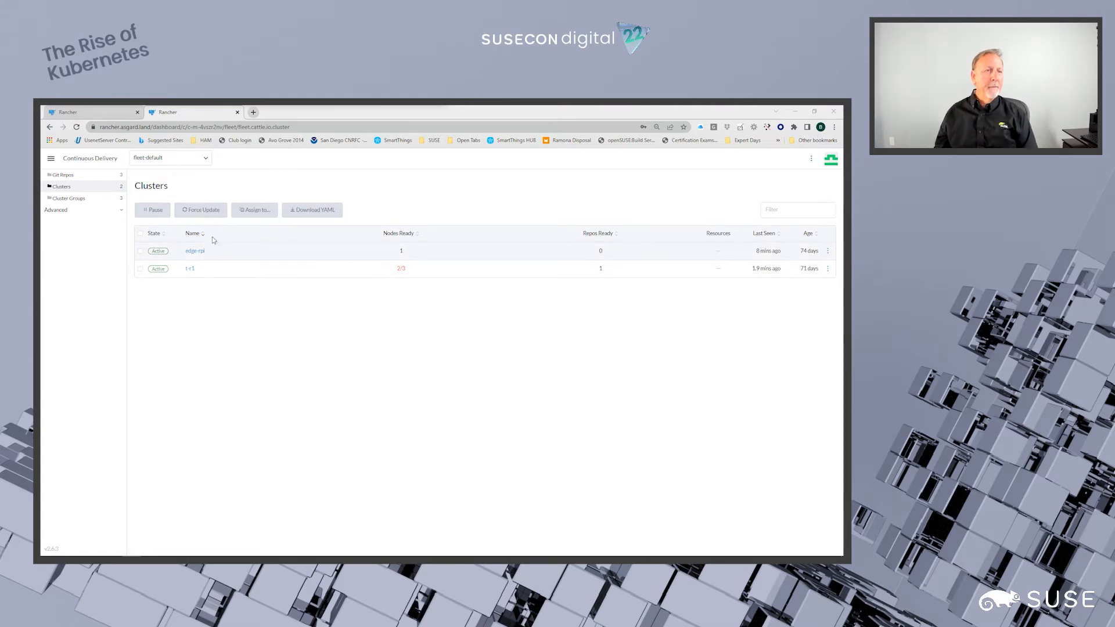
# - Review the cluster selector rules of the ai-focused cluster group in its configuration and return to the cluster groups list
pyautogui.click(82, 200)
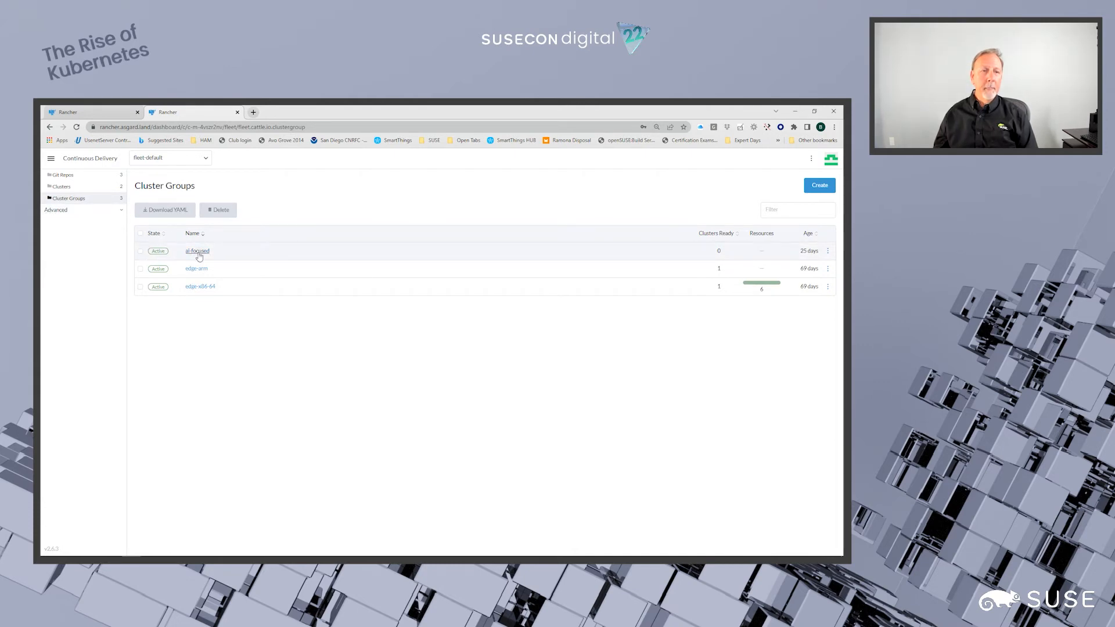
pyautogui.click(828, 250)
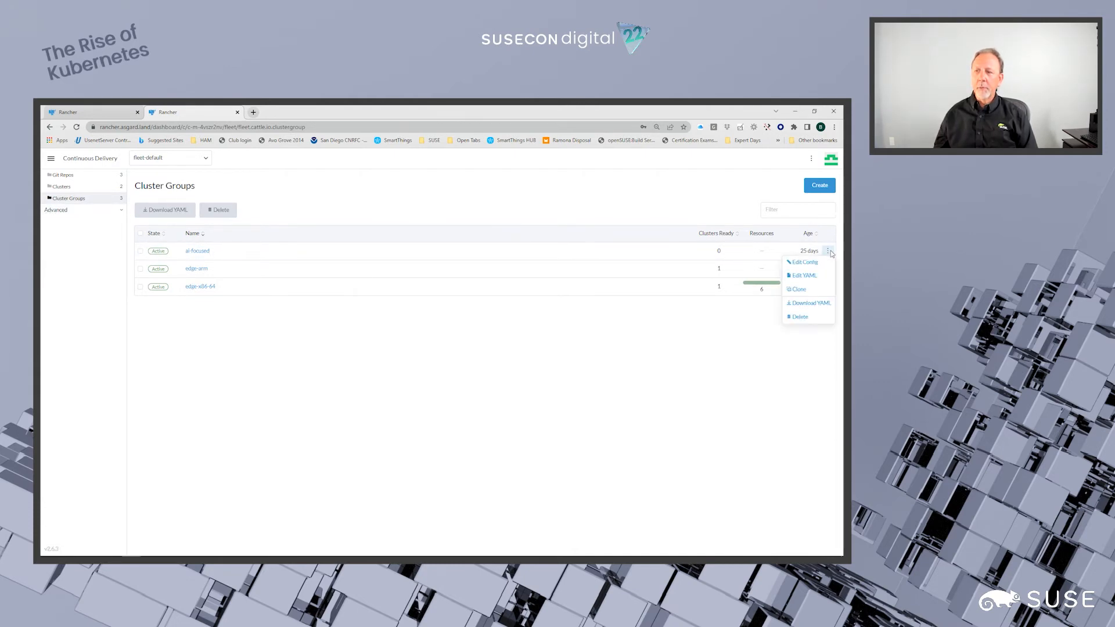
pyautogui.click(805, 262)
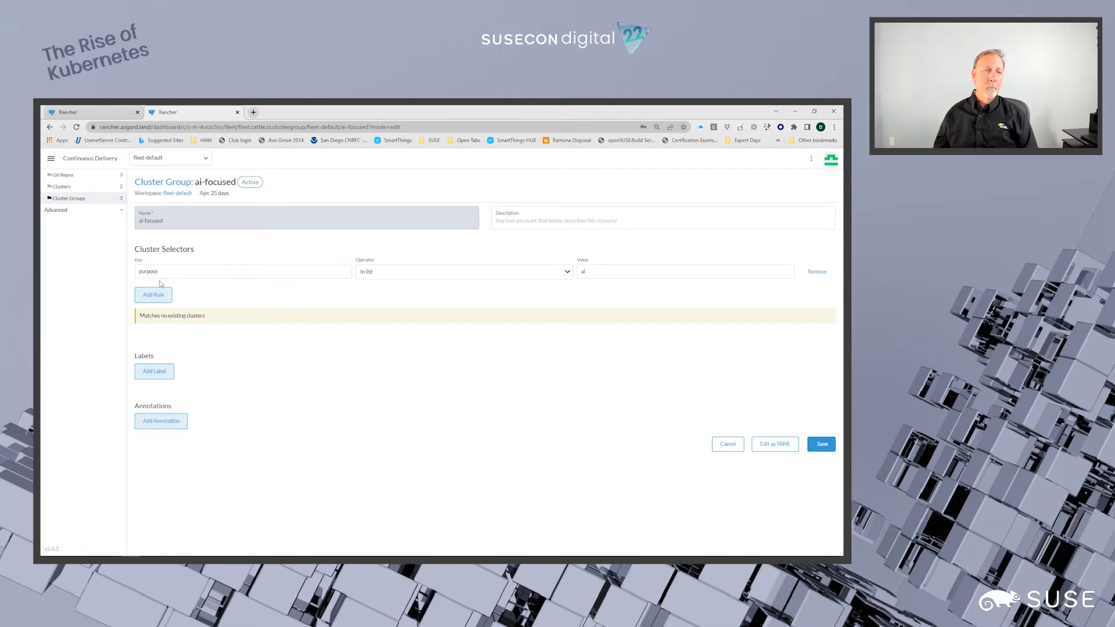
pyautogui.click(82, 197)
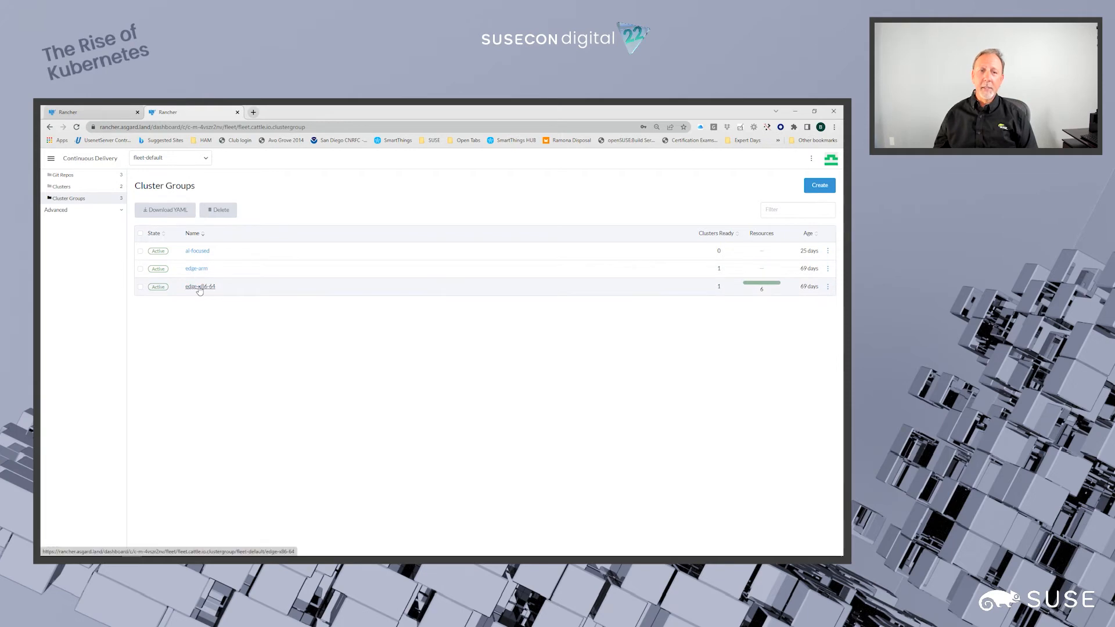
# - Review the cluster selector rules of the edge-arm cluster group in its configuration and leave without saving
pyautogui.click(828, 269)
pyautogui.click(806, 279)
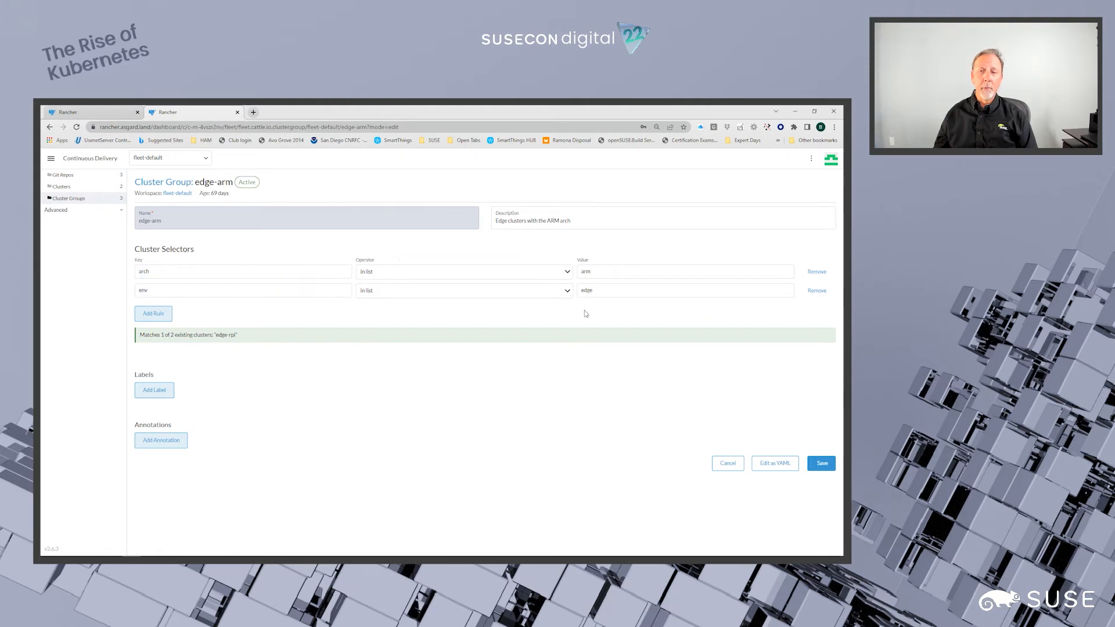
pyautogui.click(725, 465)
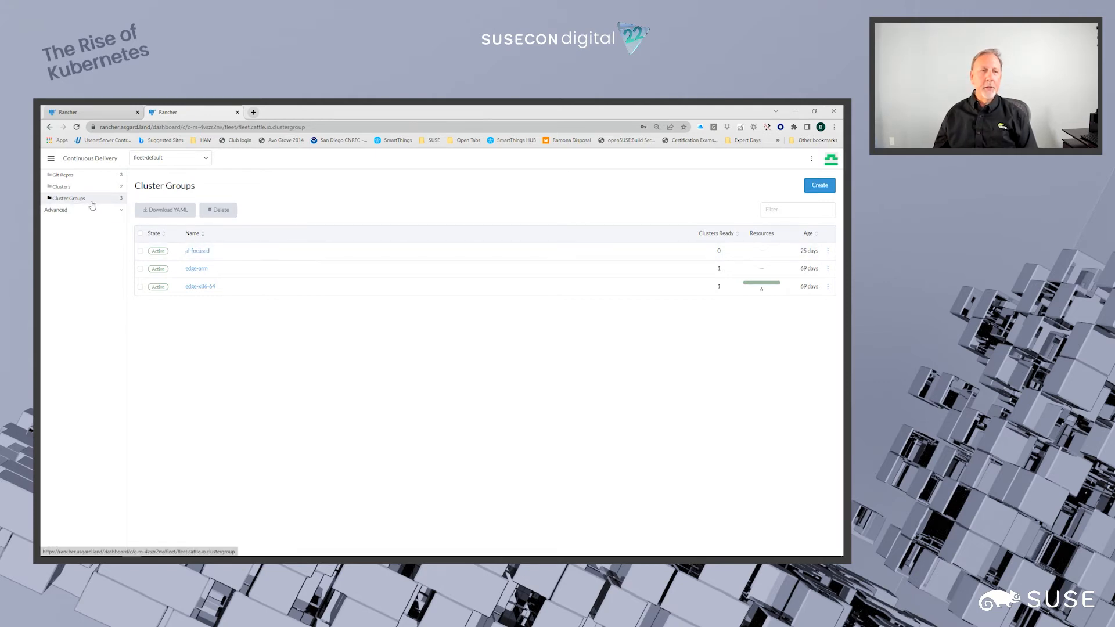
# - Assign the label purpose=ai to the edge-rpi cluster, keeping it in the fleet-default workspace
pyautogui.click(72, 190)
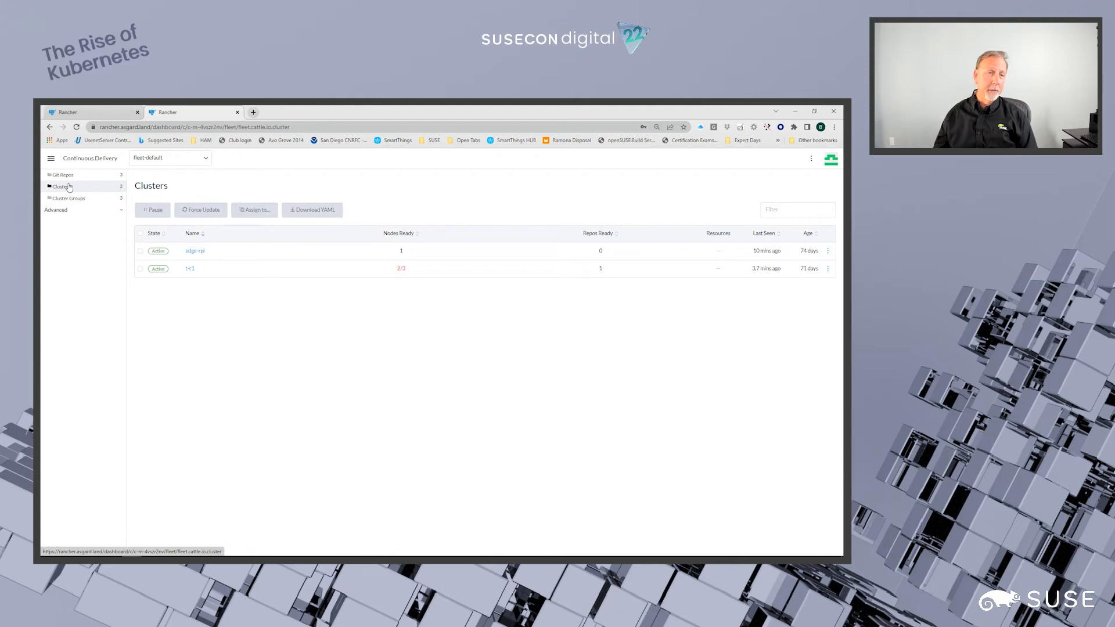
pyautogui.click(140, 251)
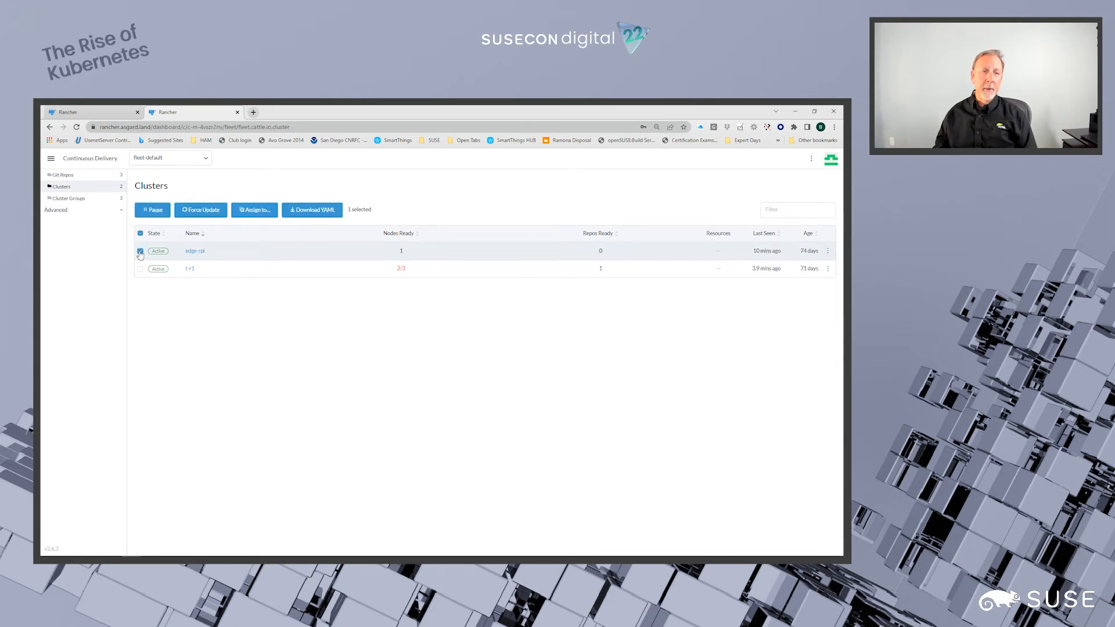
pyautogui.click(258, 212)
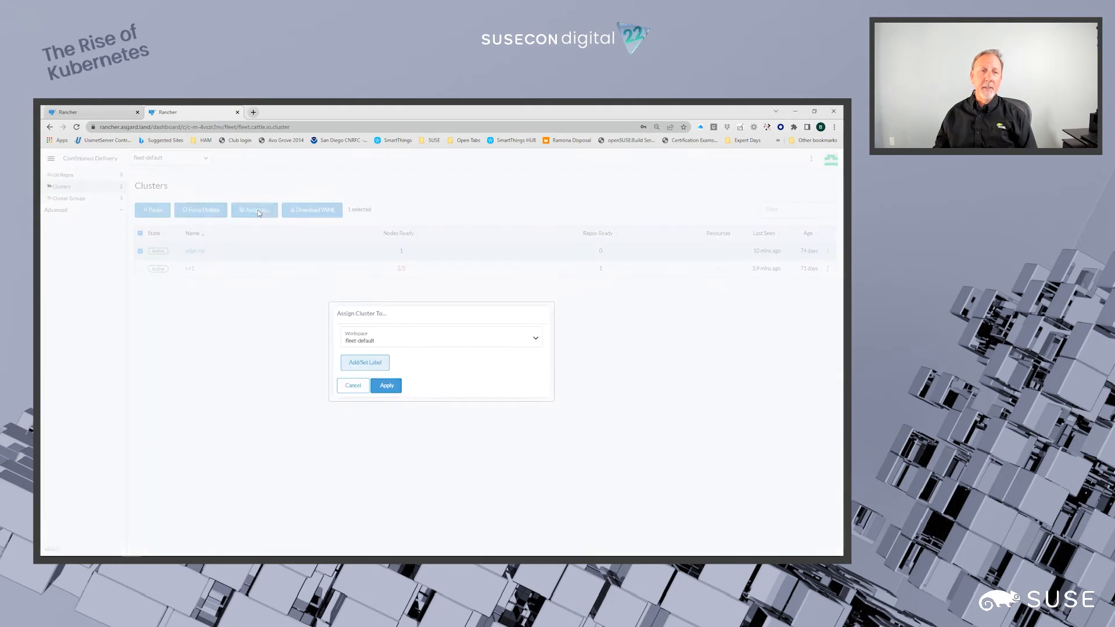
pyautogui.click(366, 363)
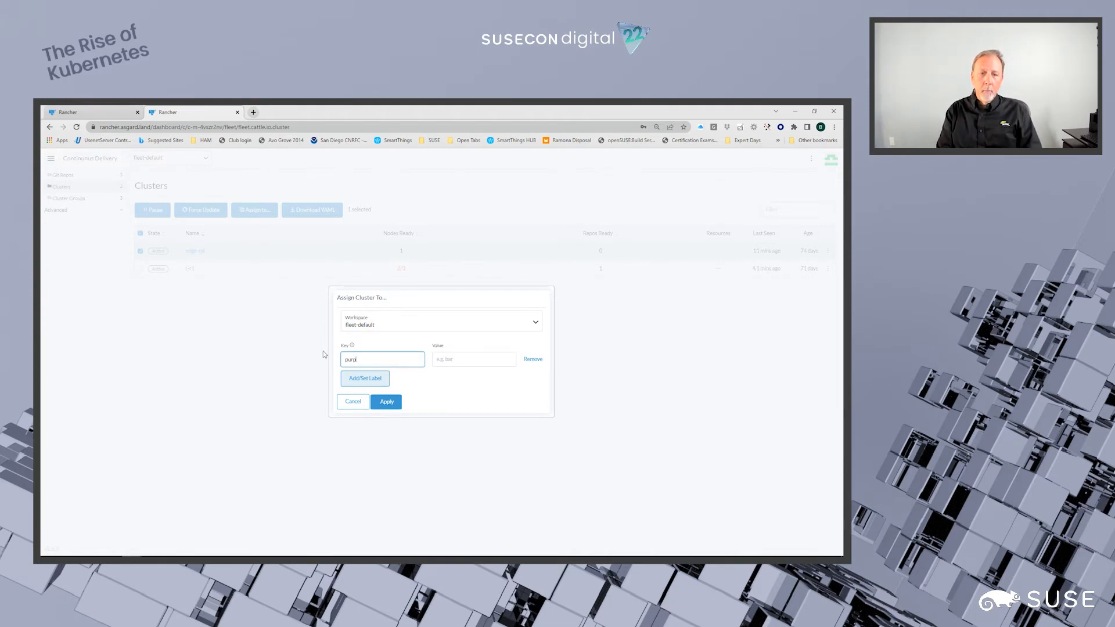
pyautogui.write('purpose')
pyautogui.press('Tab')
pyautogui.write('a')
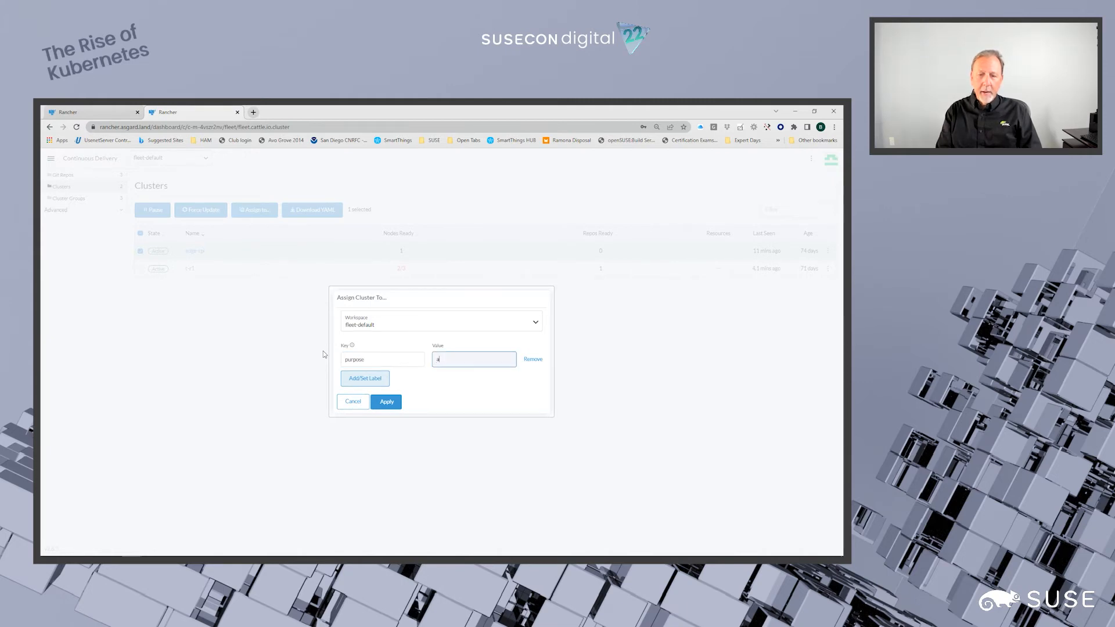
pyautogui.write('i')
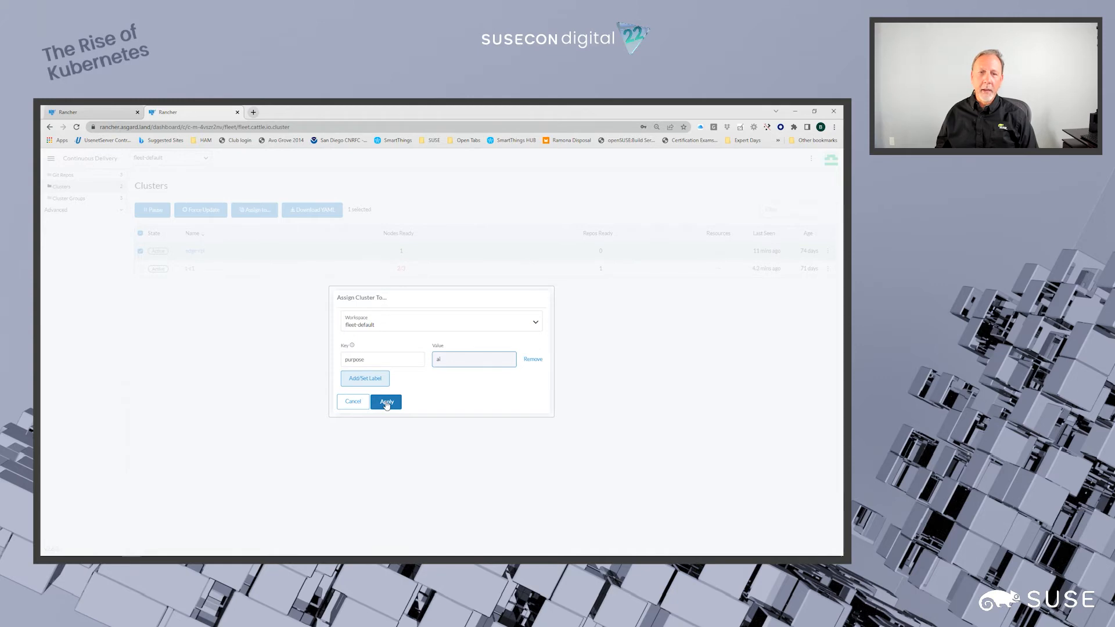
pyautogui.click(385, 403)
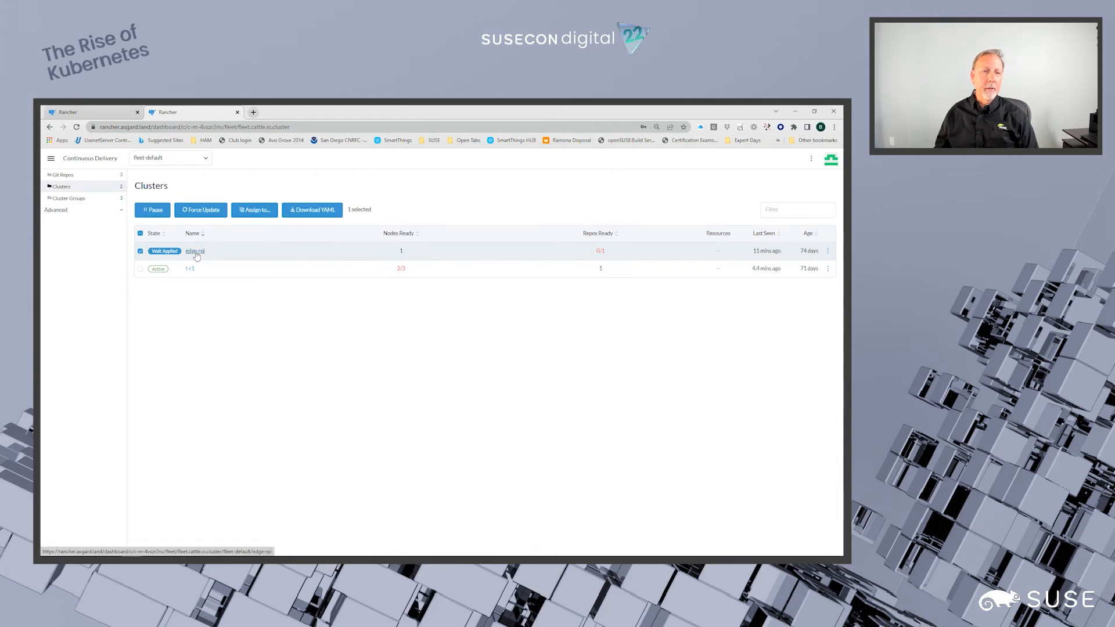
# - Check the state of the ai-focused cluster group and the edge-rpi cluster, ending on the cluster groups list
pyautogui.click(65, 199)
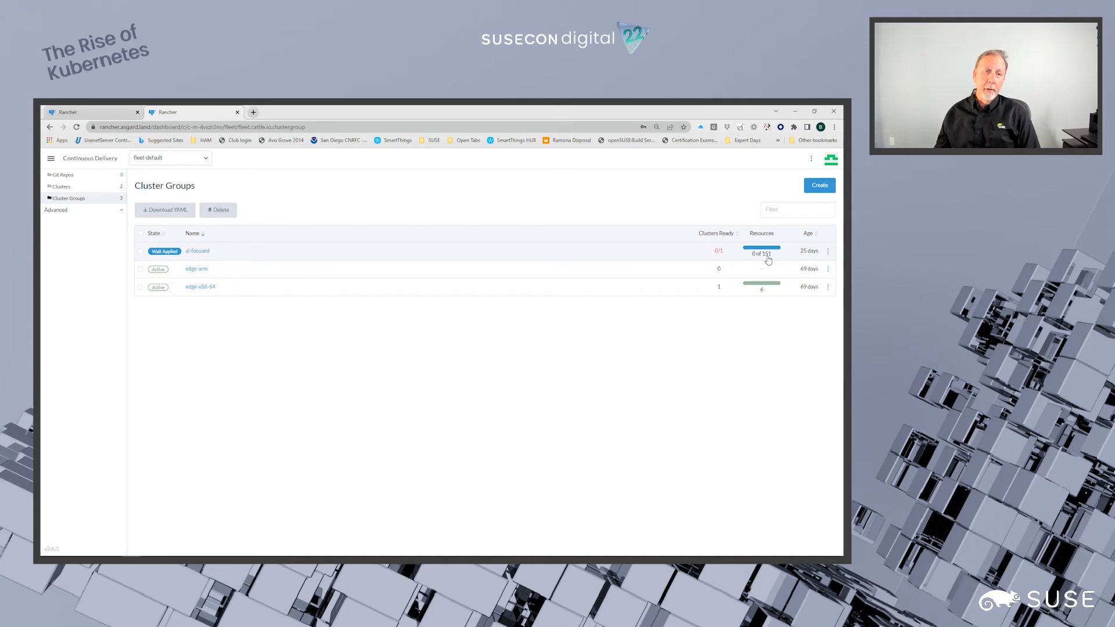
pyautogui.click(68, 190)
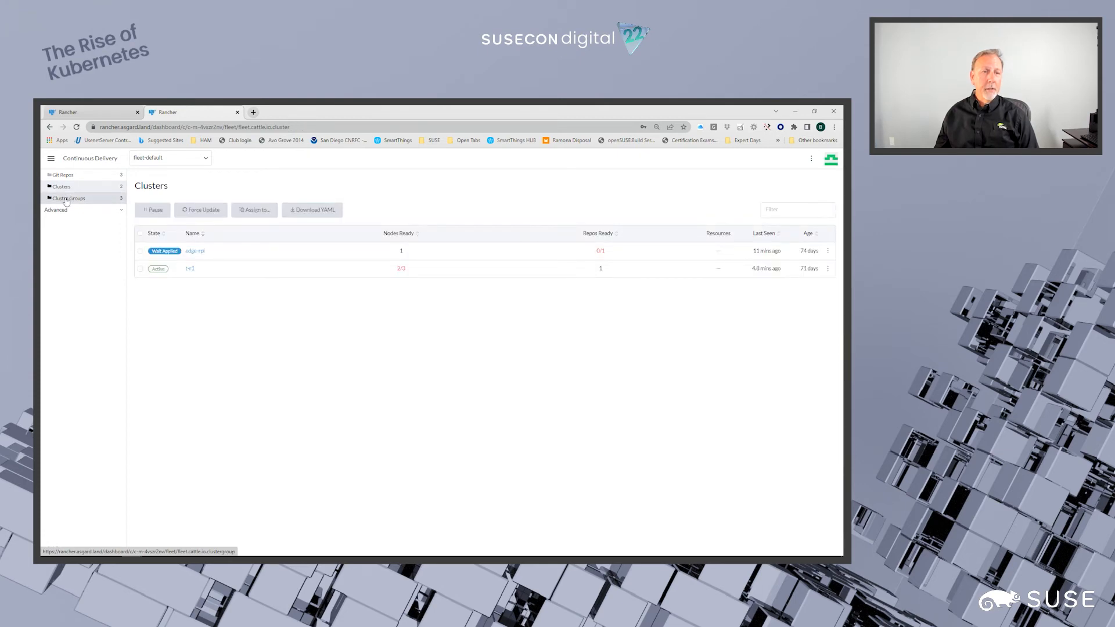
pyautogui.click(59, 200)
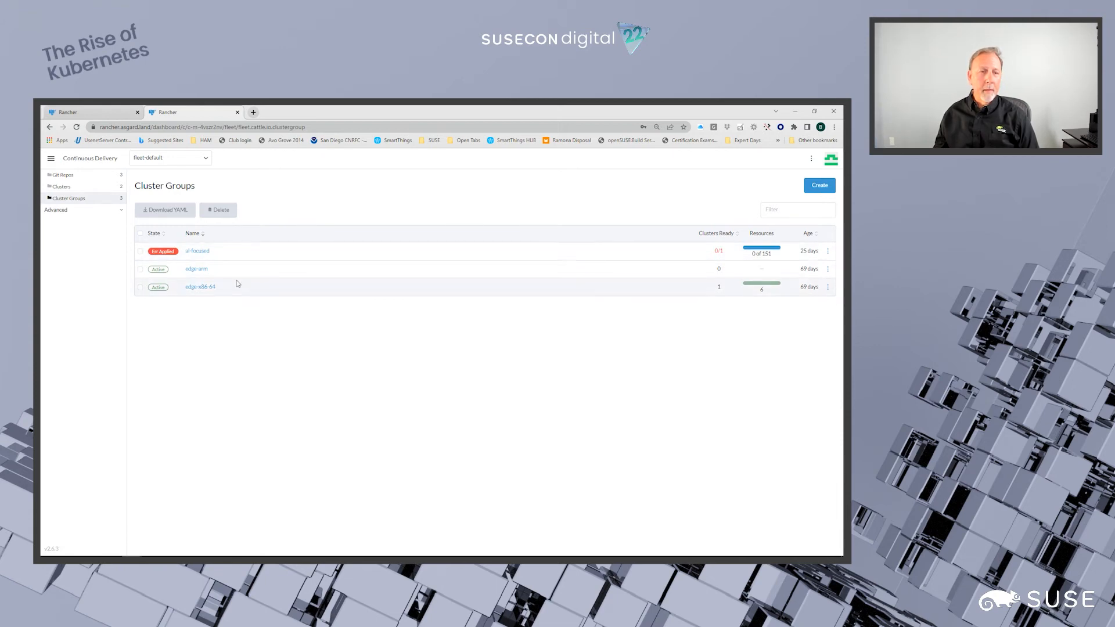
# - Review the monitoring Git repo's configuration, including its repository URL, paths and deployment target, and return to the Git repos list
pyautogui.click(70, 176)
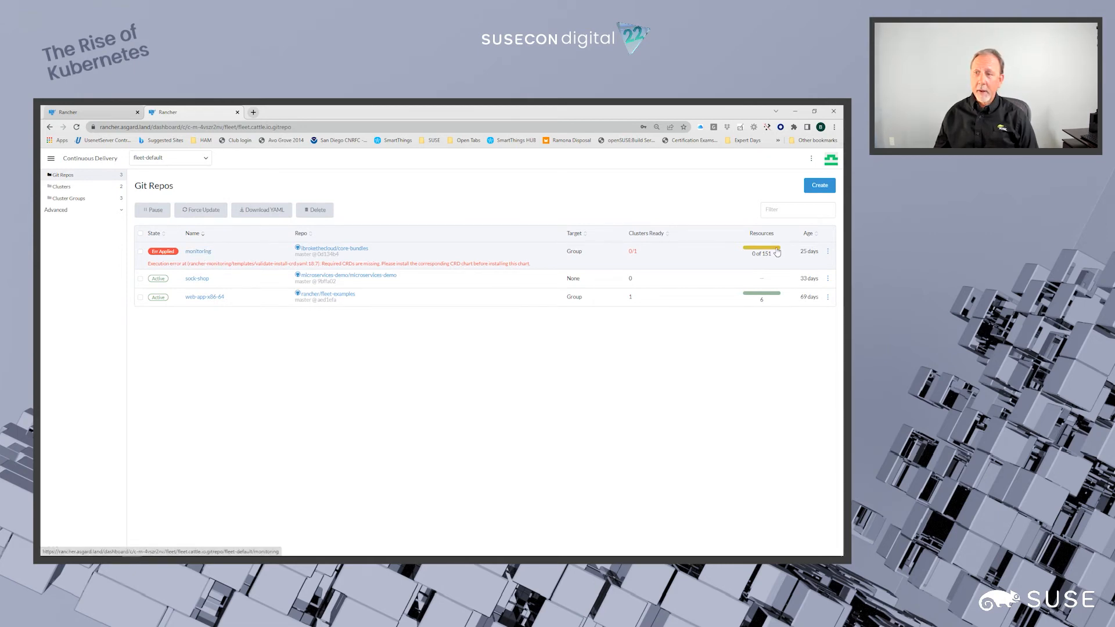
pyautogui.click(828, 250)
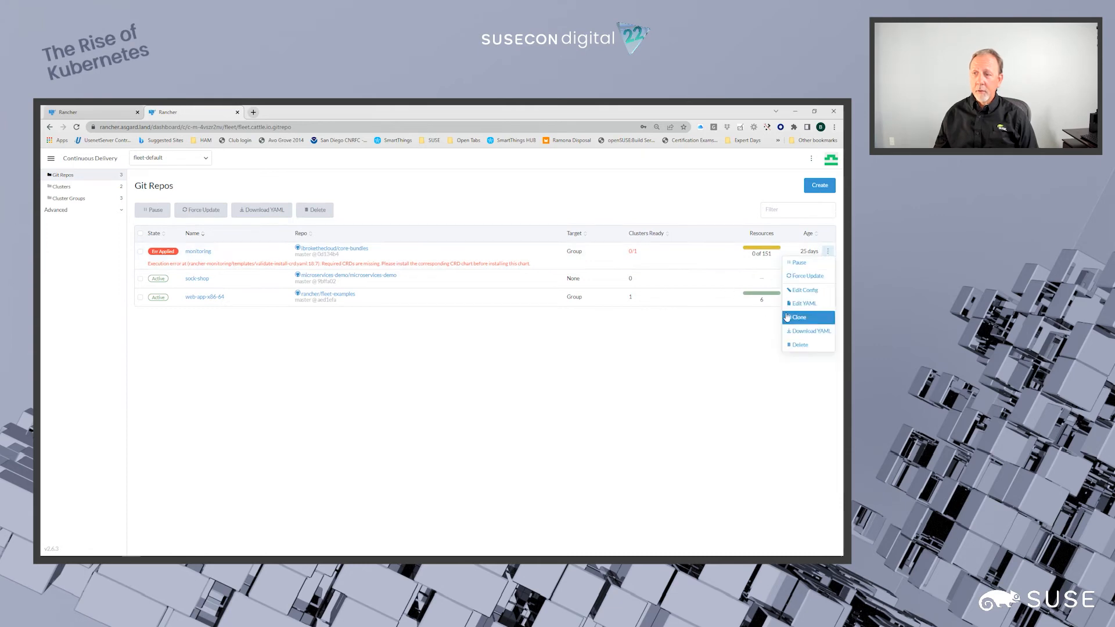
pyautogui.click(799, 290)
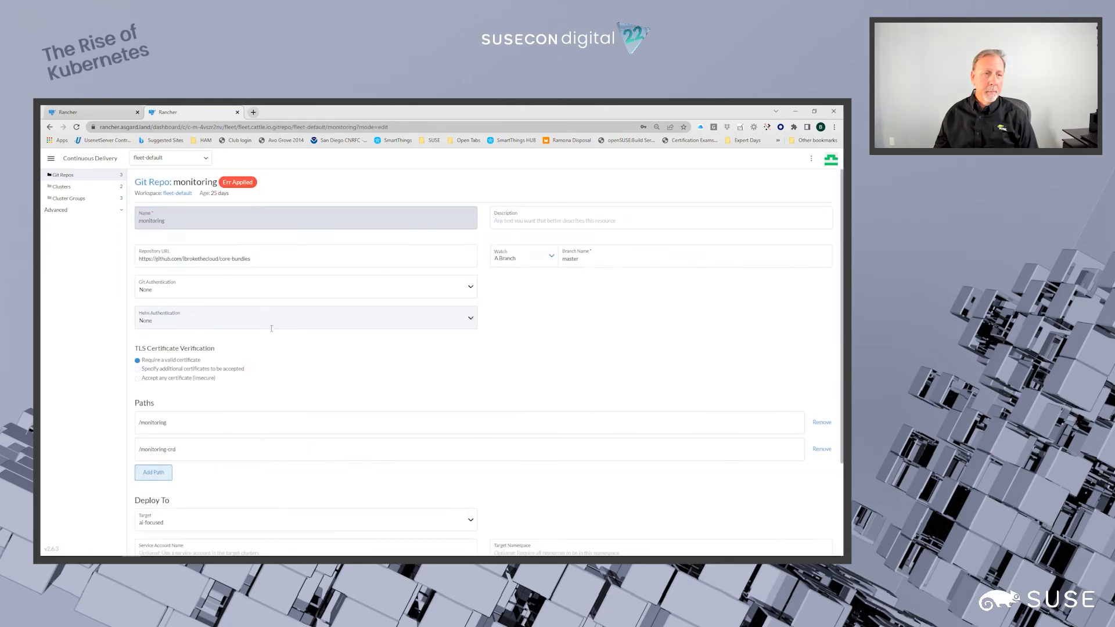
pyautogui.scroll(-3, 252, 371)
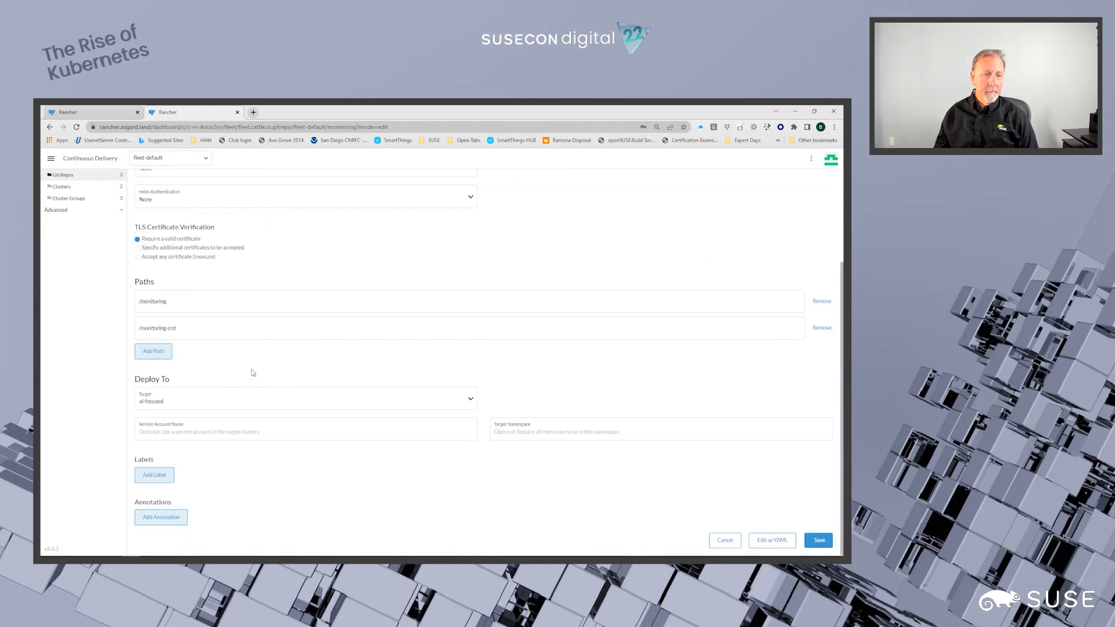
pyautogui.scroll(3, 253, 372)
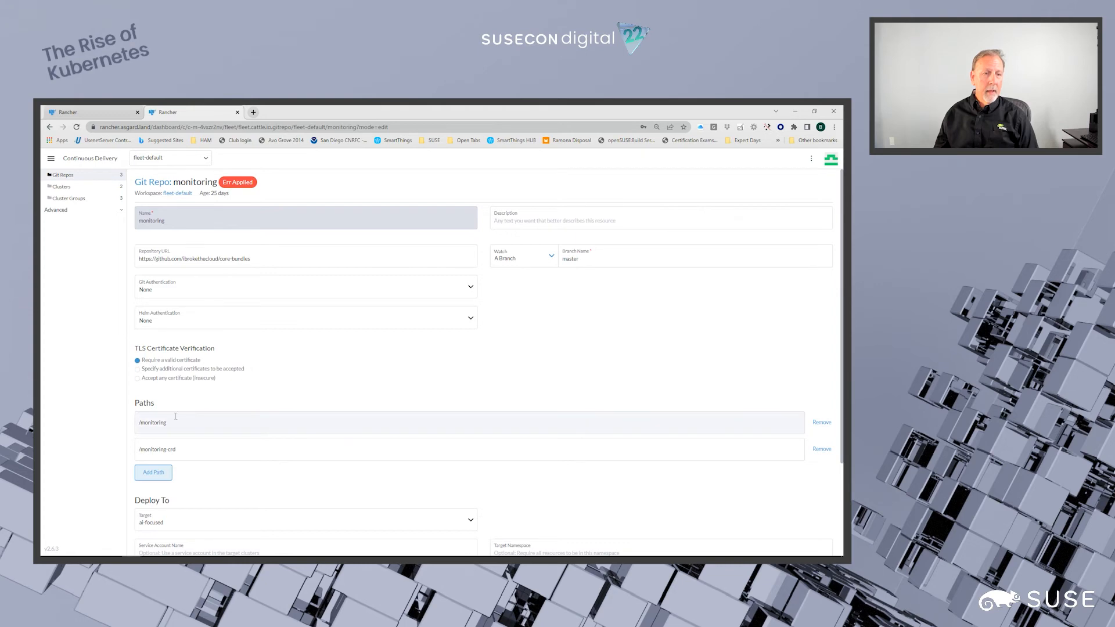
pyautogui.moveTo(164, 423); pyautogui.dragTo(128, 451)
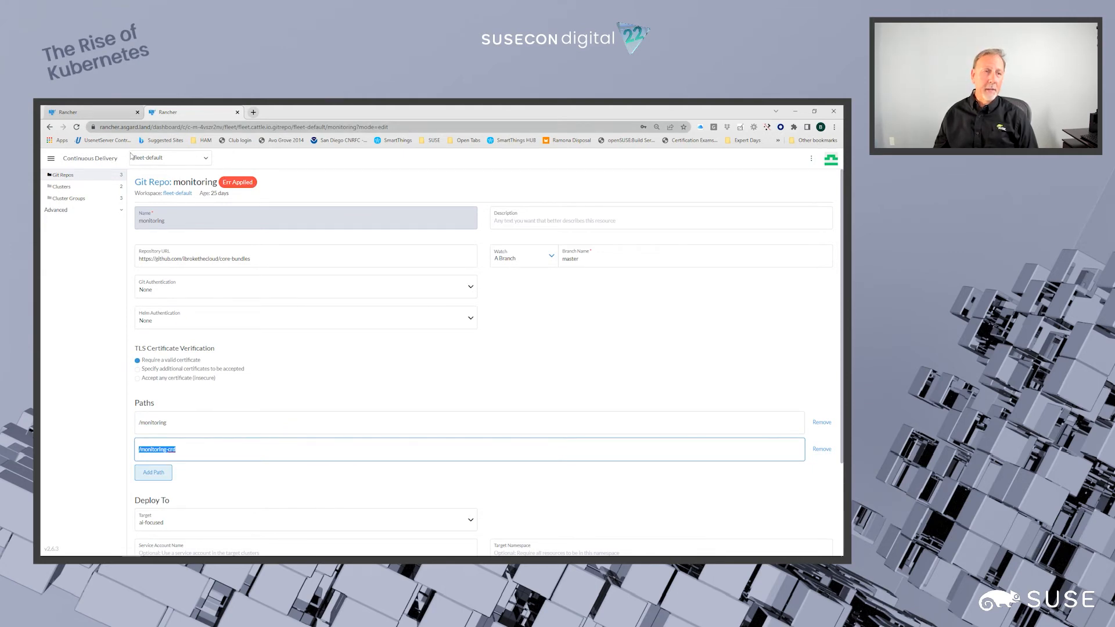
pyautogui.click(66, 178)
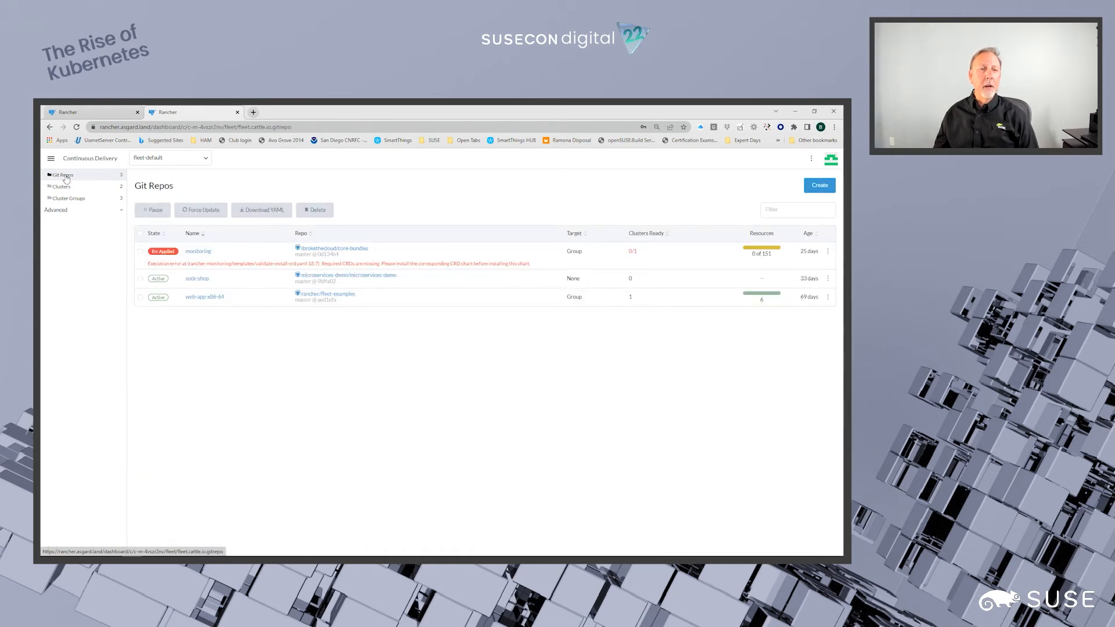
# - Recheck the deployment state in the fleet-default clusters list and the cluster groups list
pyautogui.click(70, 188)
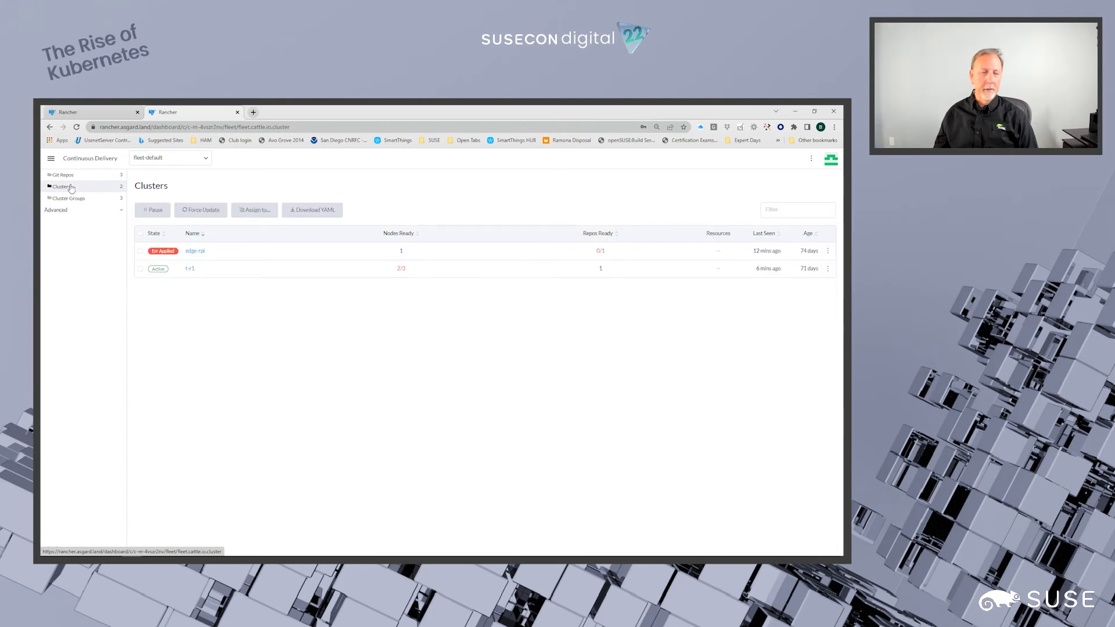
pyautogui.click(69, 199)
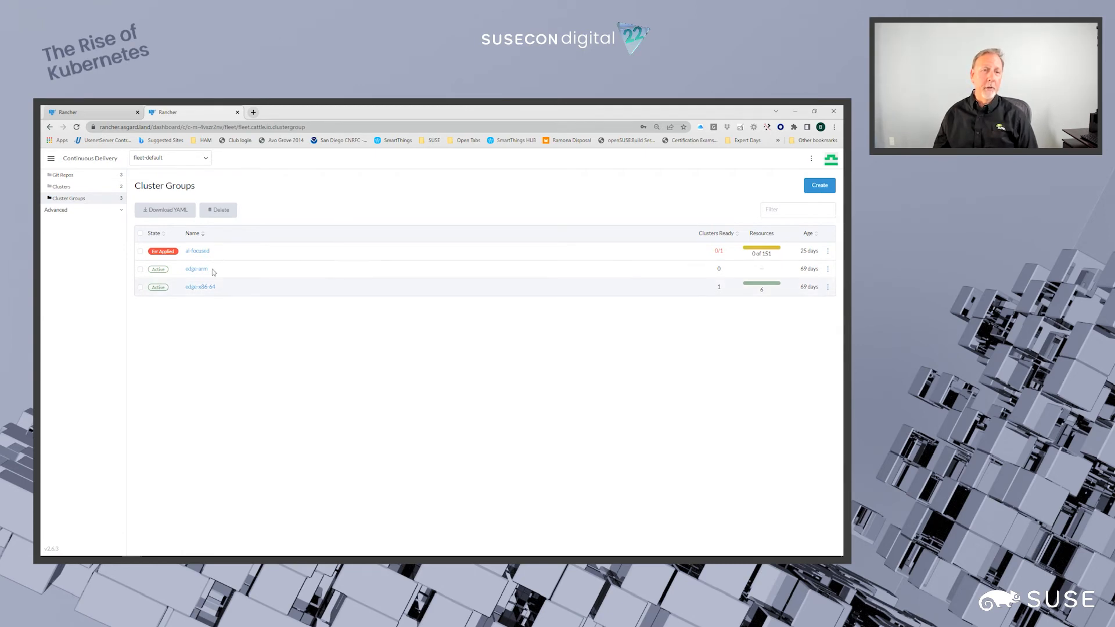
# - Begin a new Git repo named logging with the description "install logging services to all nodes"
pyautogui.click(63, 175)
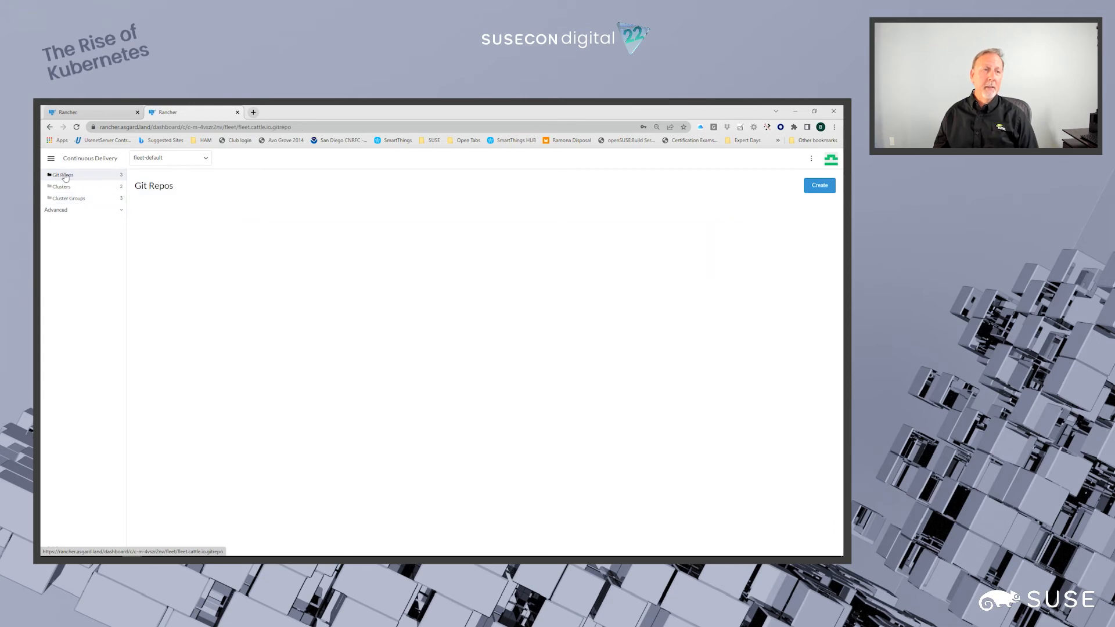
pyautogui.click(819, 185)
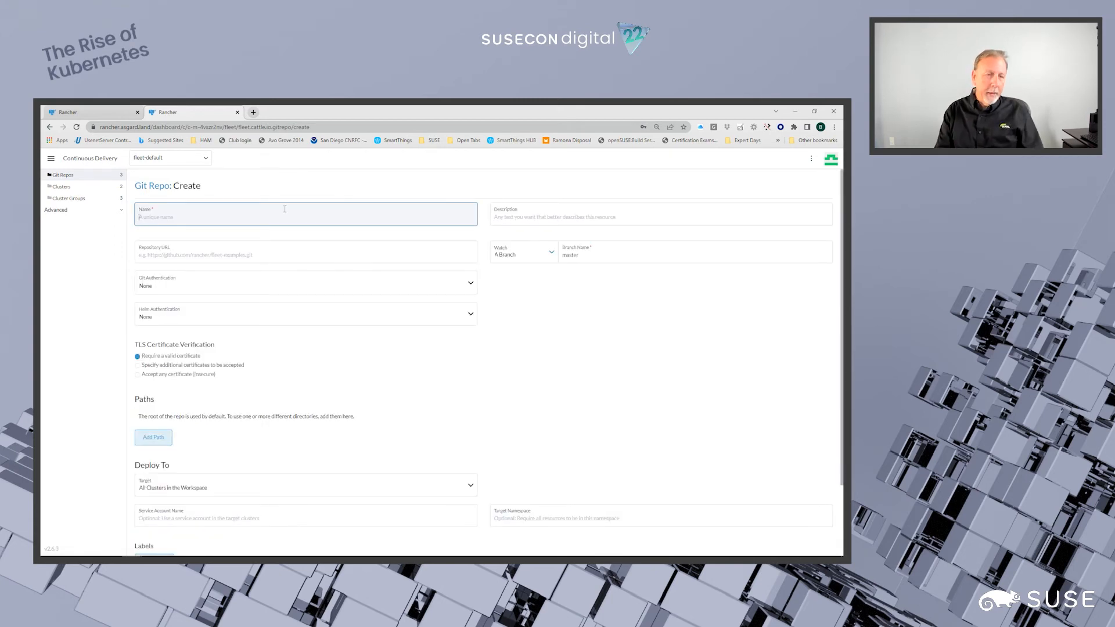
pyautogui.write('lo')
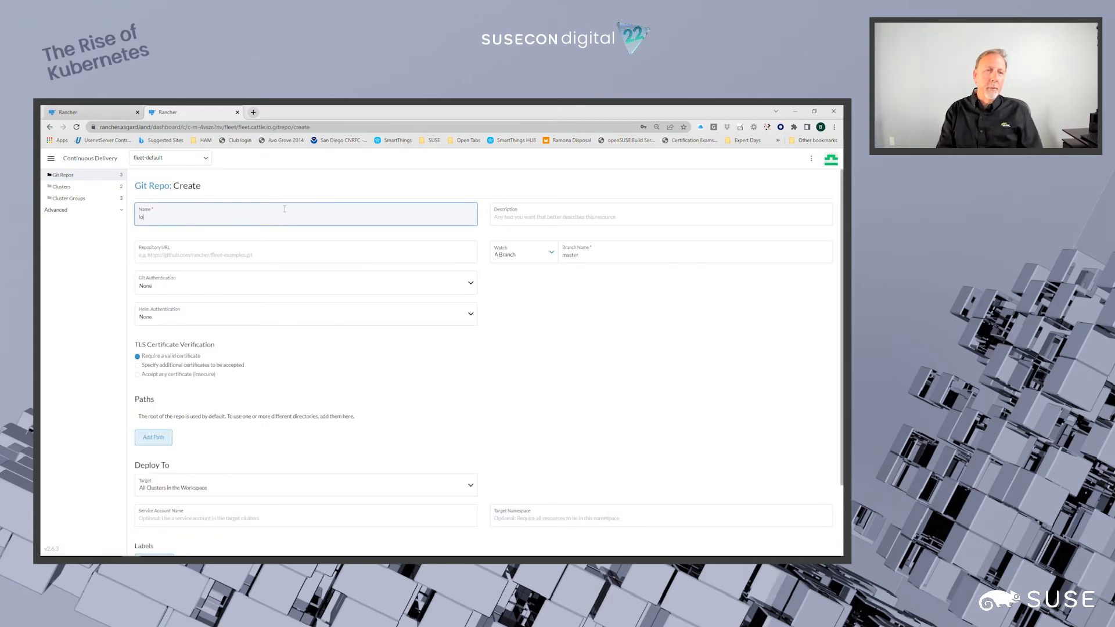
pyautogui.write('gging')
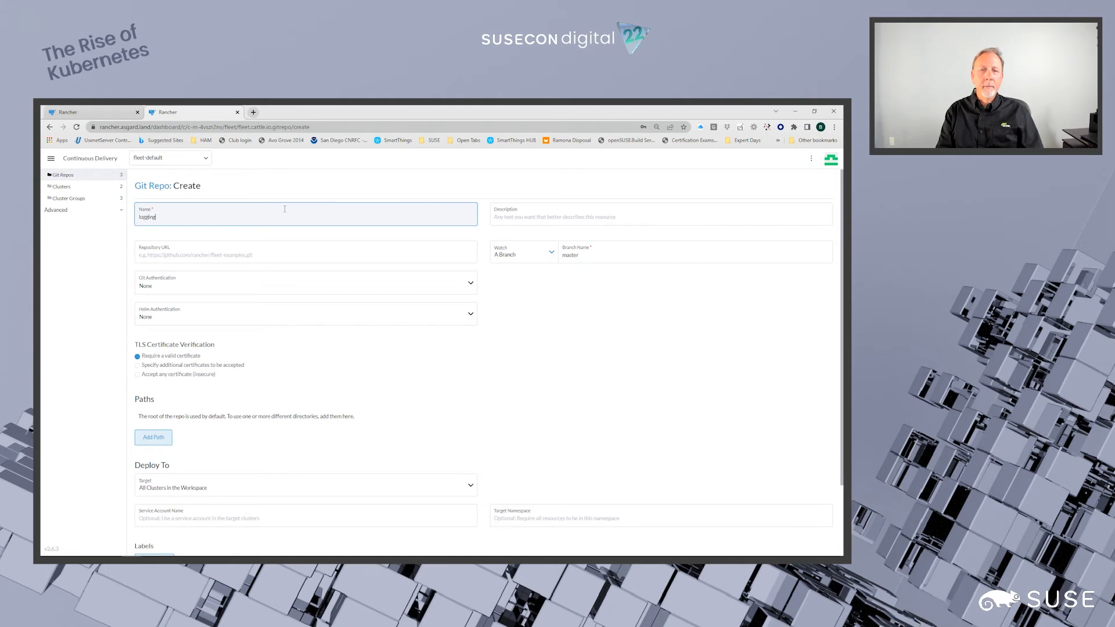
pyautogui.press('Tab')
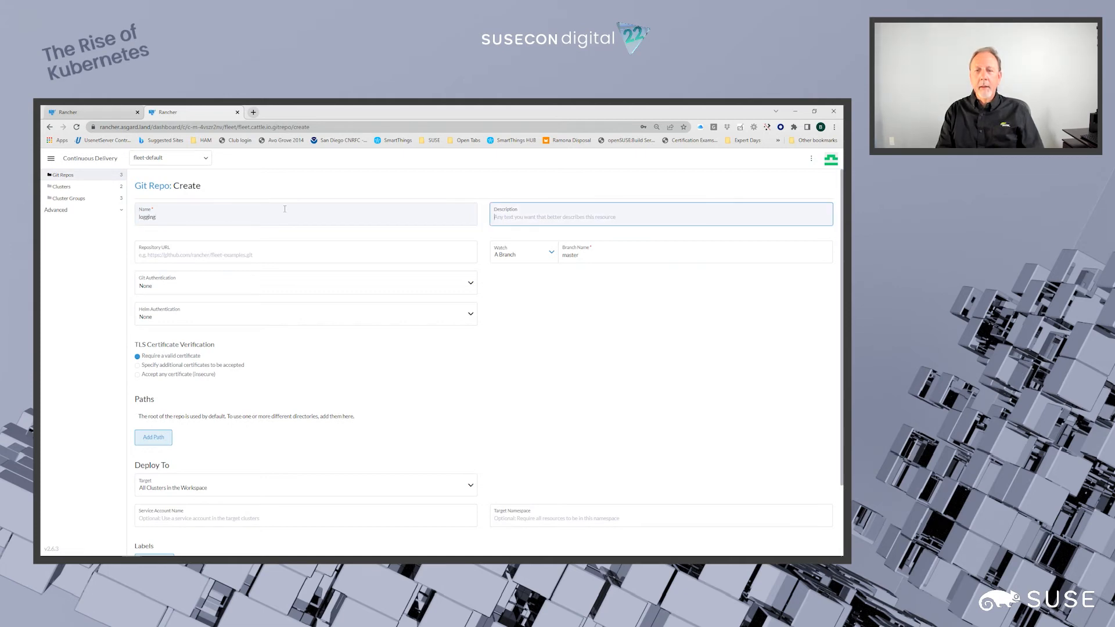
pyautogui.write('insta')
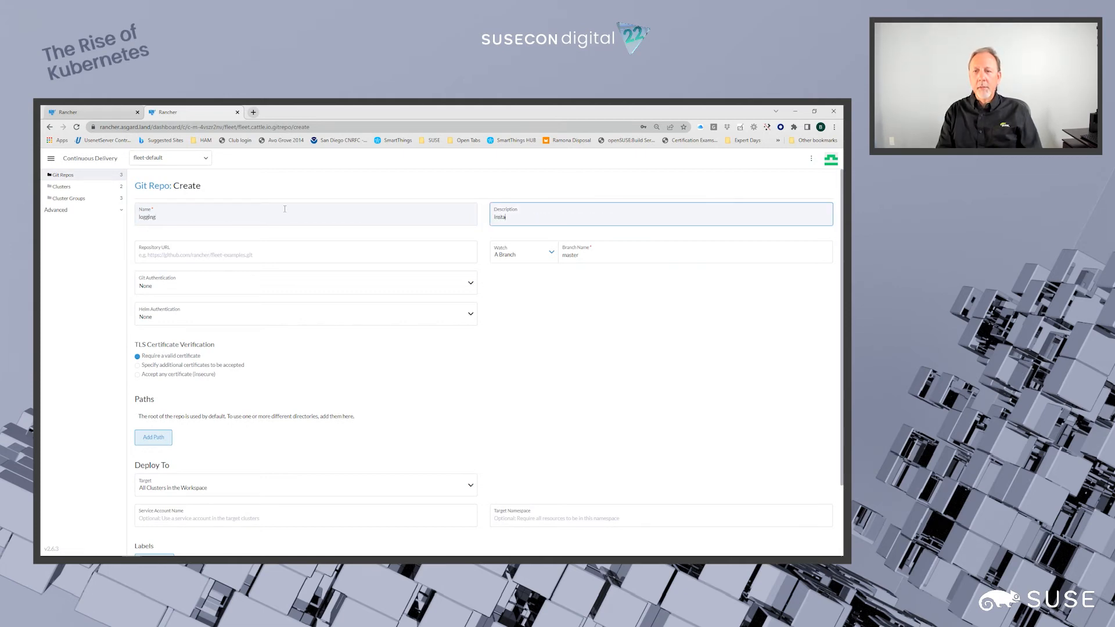
pyautogui.write('logging services to all nodes')
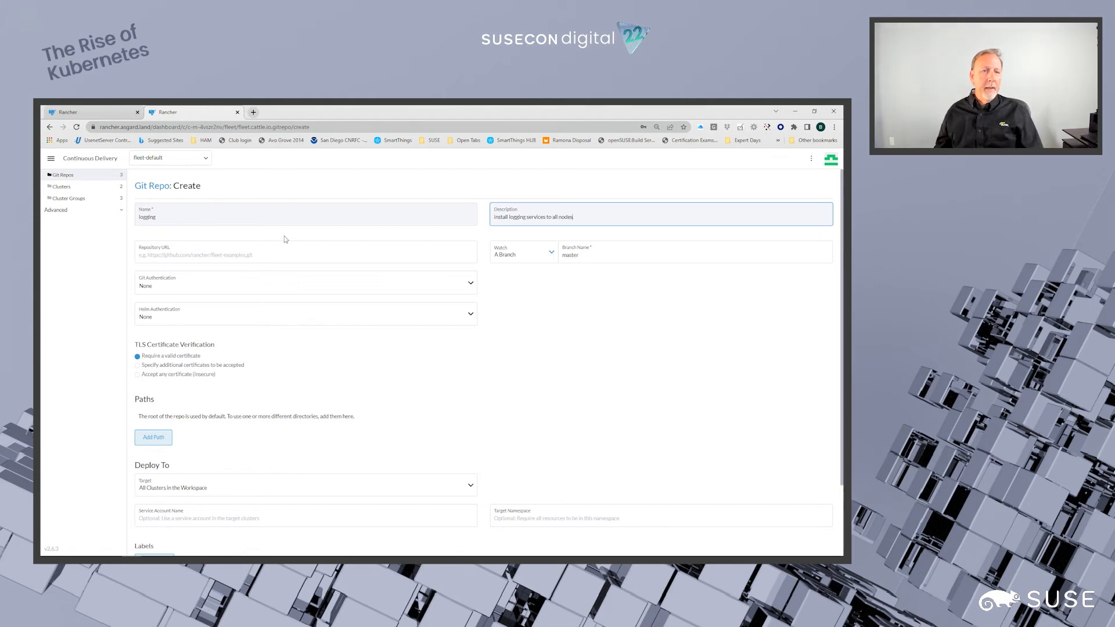
pyautogui.click(287, 258)
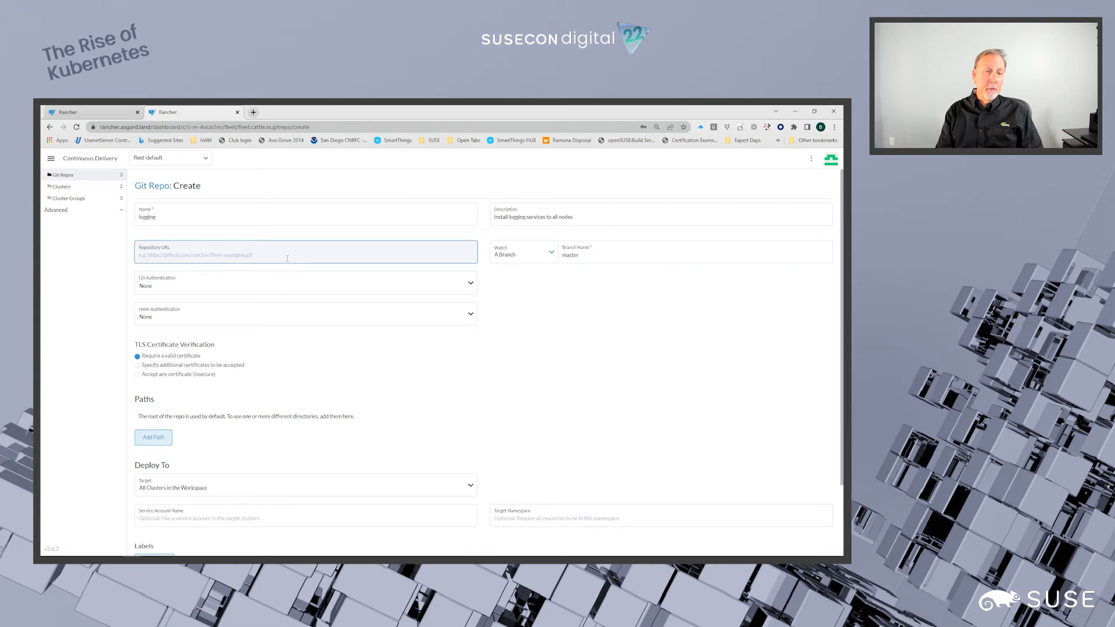
pyautogui.write('https://g')
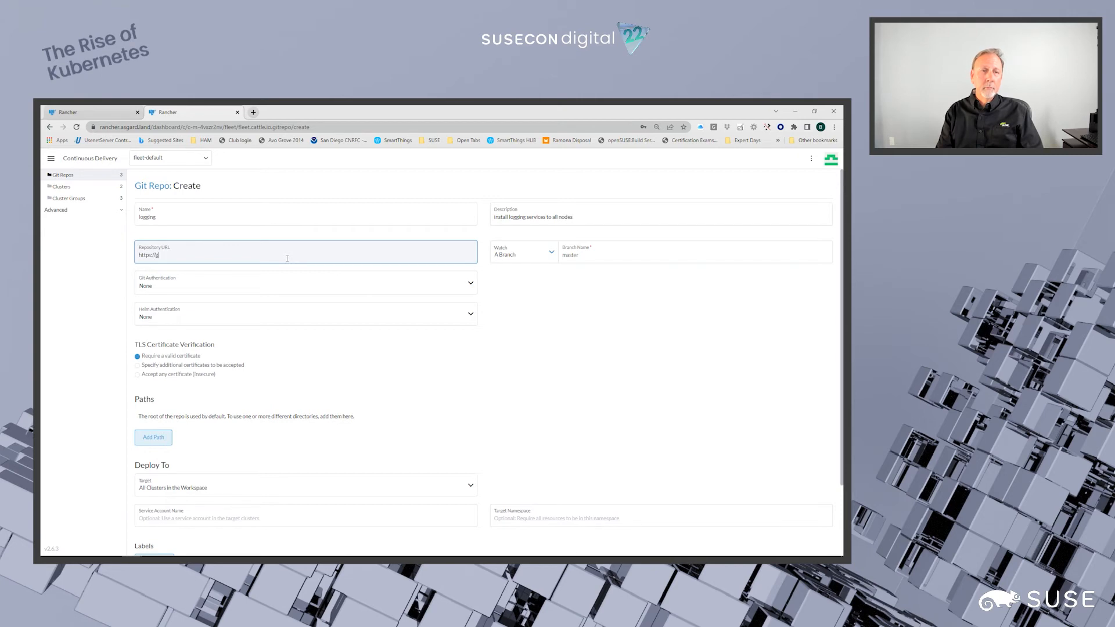
pyautogui.write('ithub.com/ibrokethecloud')
pyautogui.press('BackSpace')
pyautogui.press('BackSpace')
pyautogui.write('-bundles')
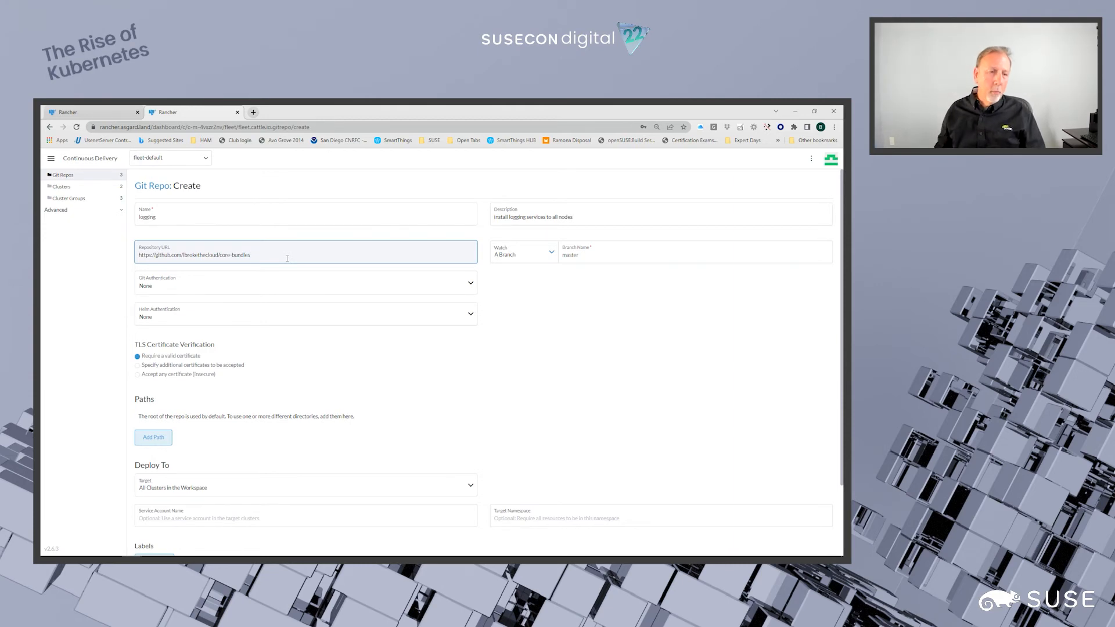
# - Add the two repository paths /logging-crd and /logging to the Git repo
pyautogui.scroll(-2, 226, 290)
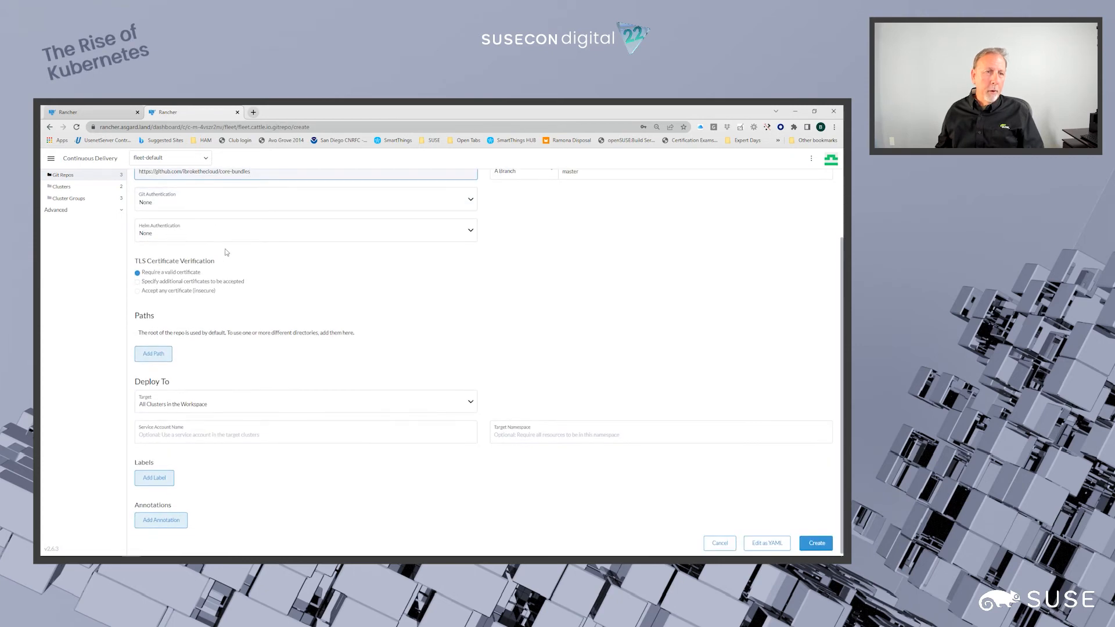
pyautogui.scroll(2, 250, 251)
pyautogui.click(154, 444)
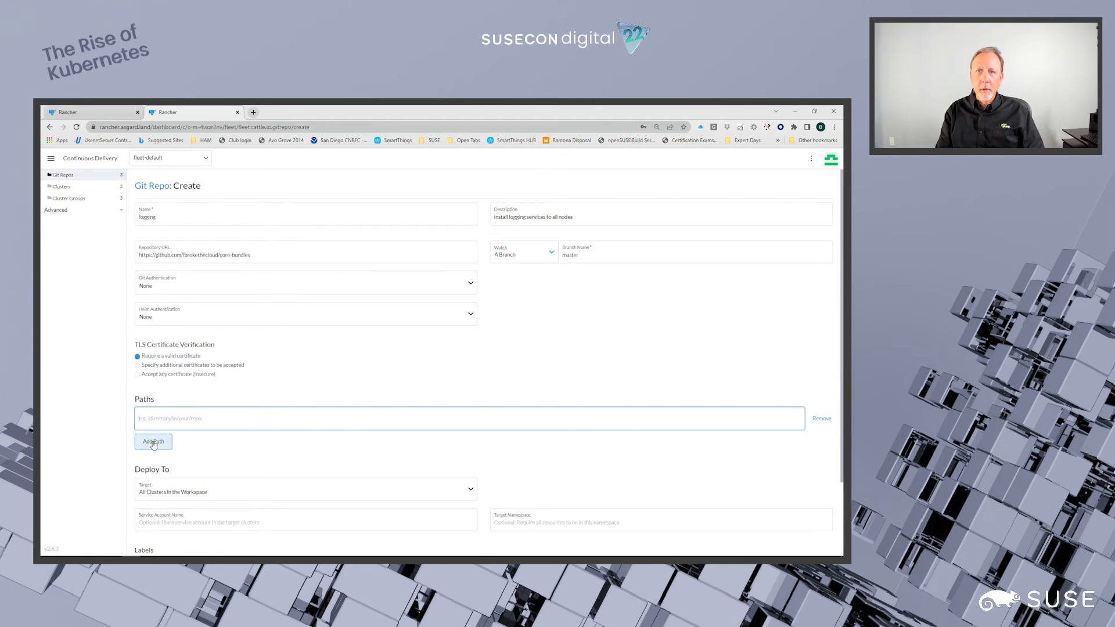
pyautogui.write('/logging-crd')
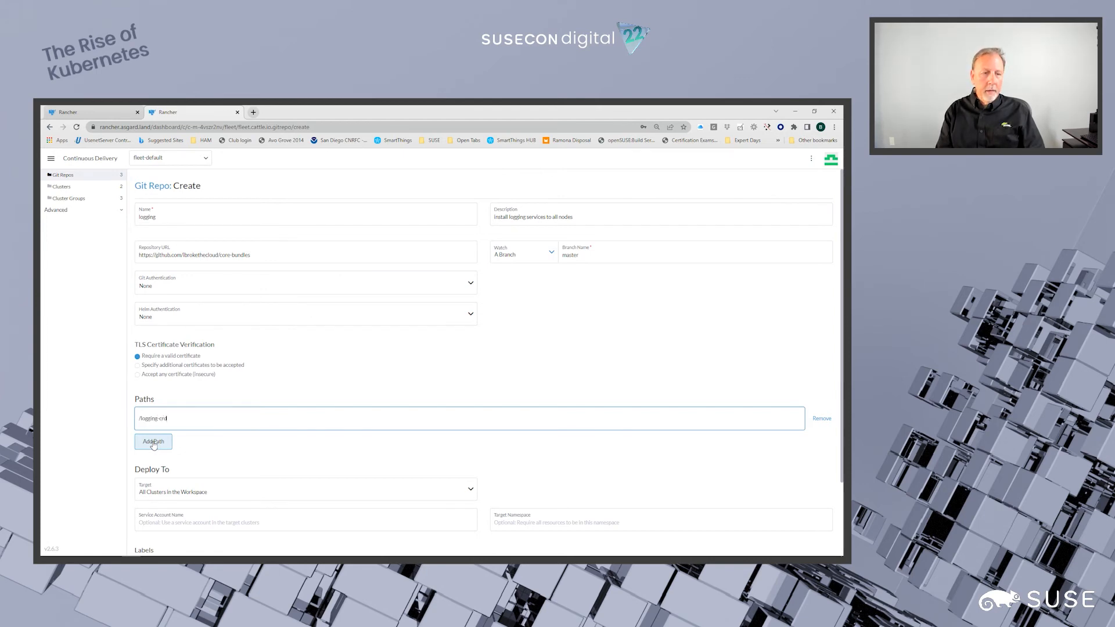
pyautogui.click(154, 442)
pyautogui.write('/logging')
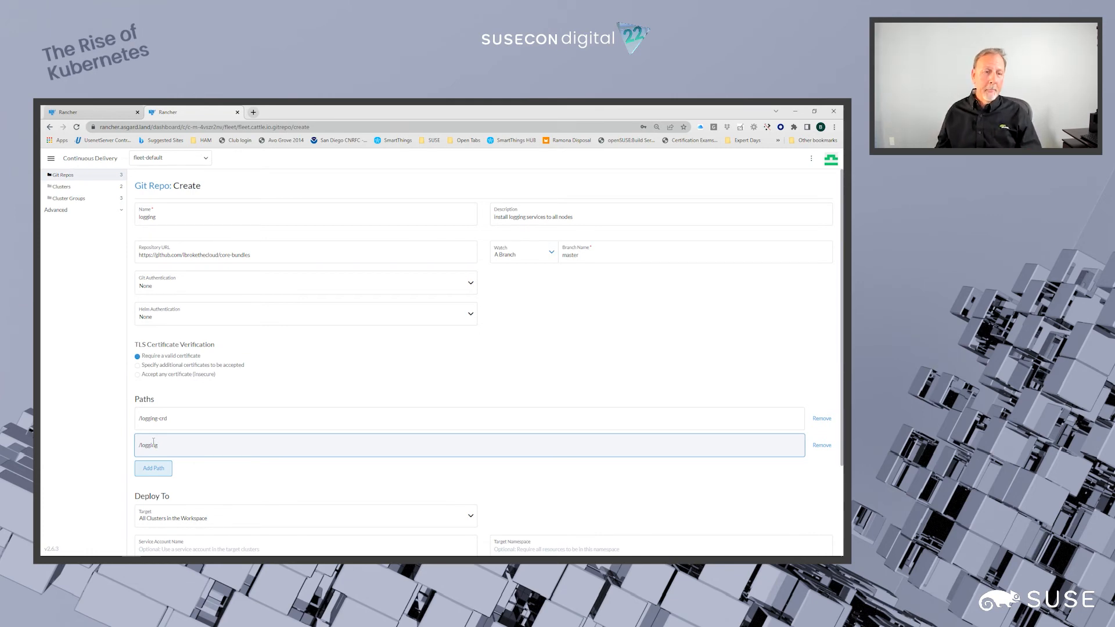
# - Try the individual clusters edge-rpi and t-r1 in turn as the Git repo's deployment target
pyautogui.scroll(-2, 195, 377)
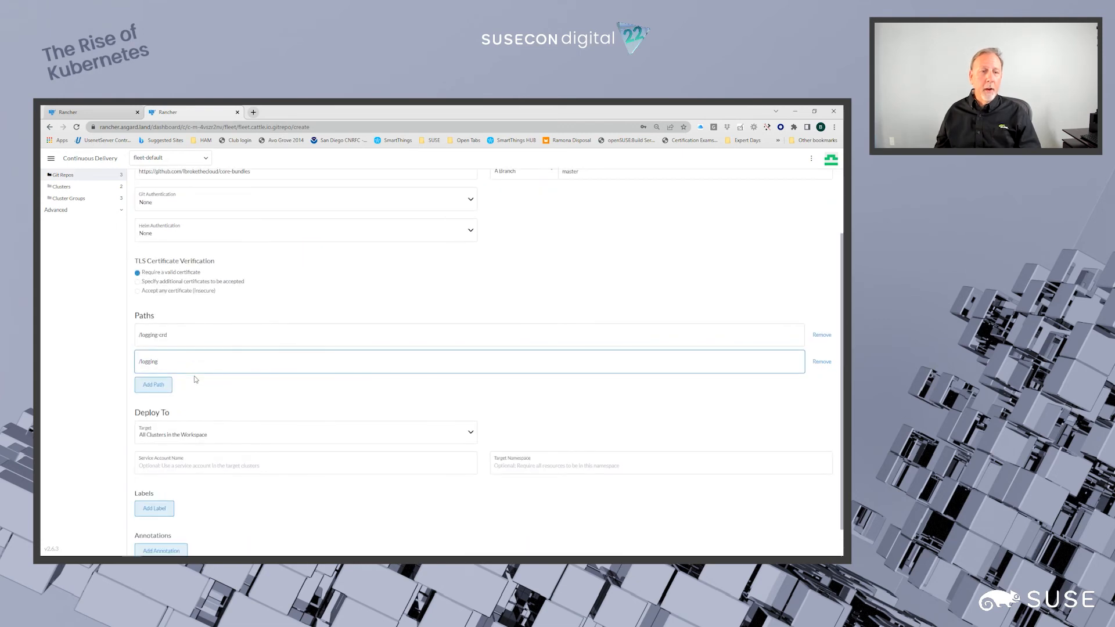
pyautogui.click(194, 354)
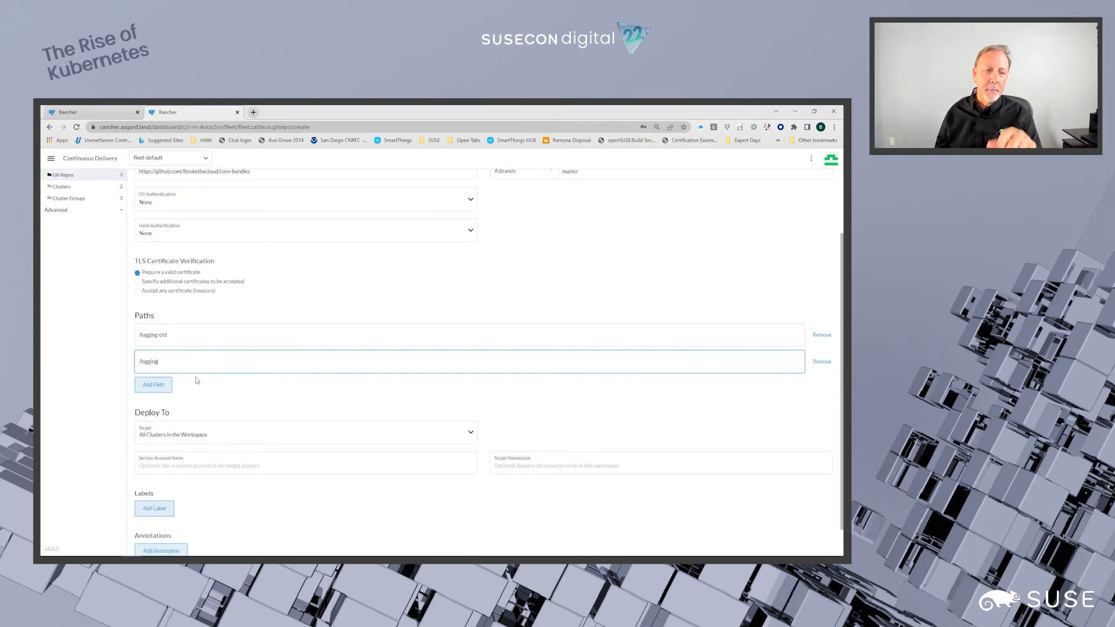
pyautogui.scroll(-1, 195, 372)
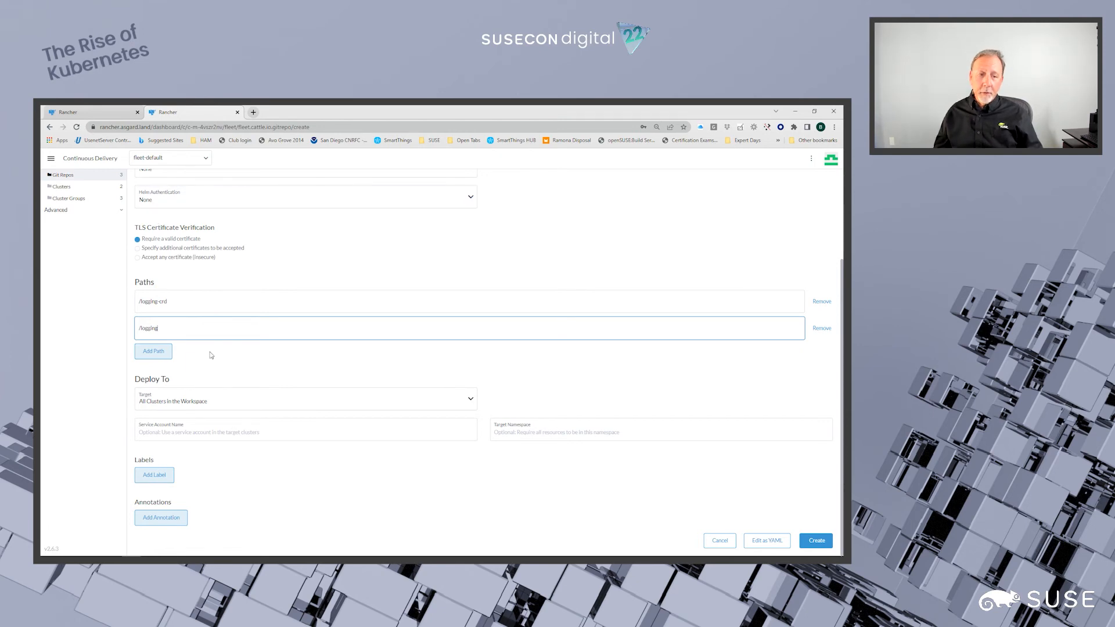
pyautogui.click(472, 400)
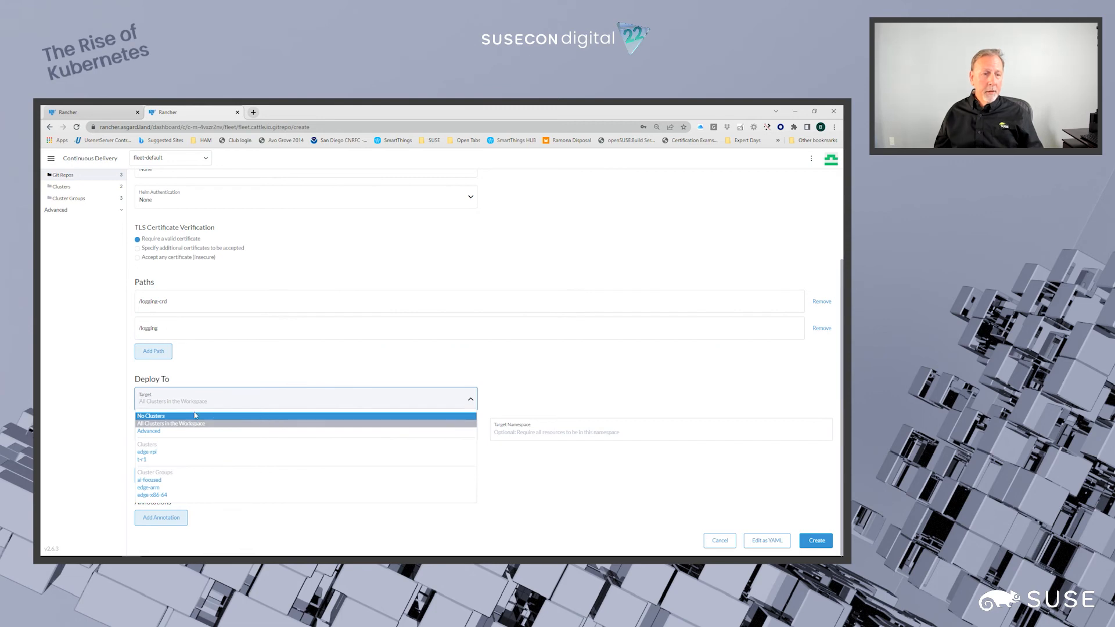
pyautogui.click(146, 453)
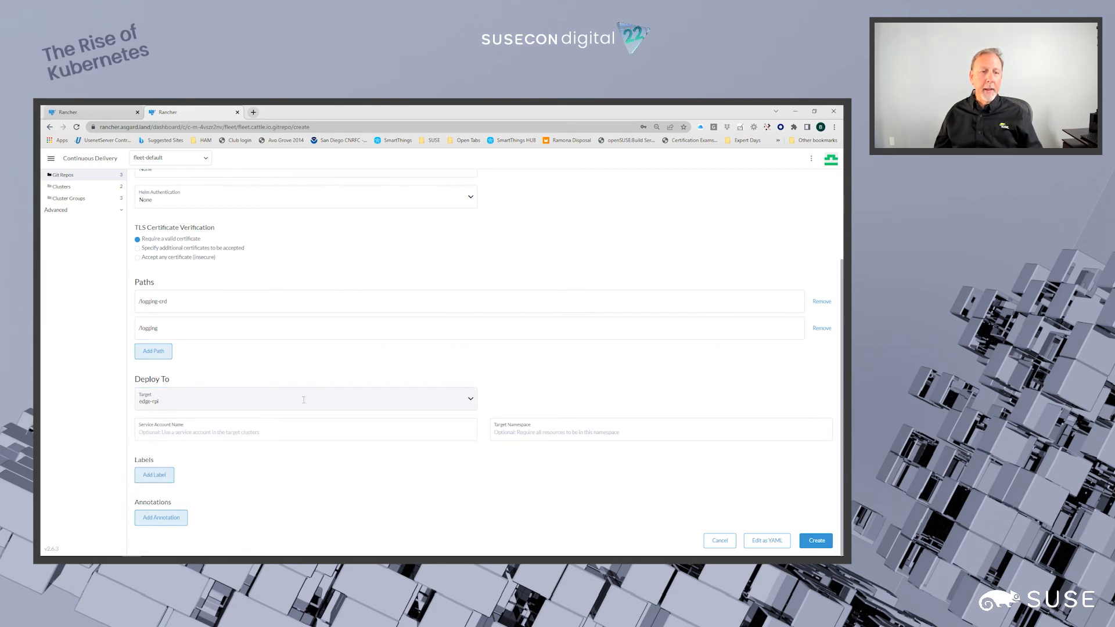
pyautogui.click(472, 400)
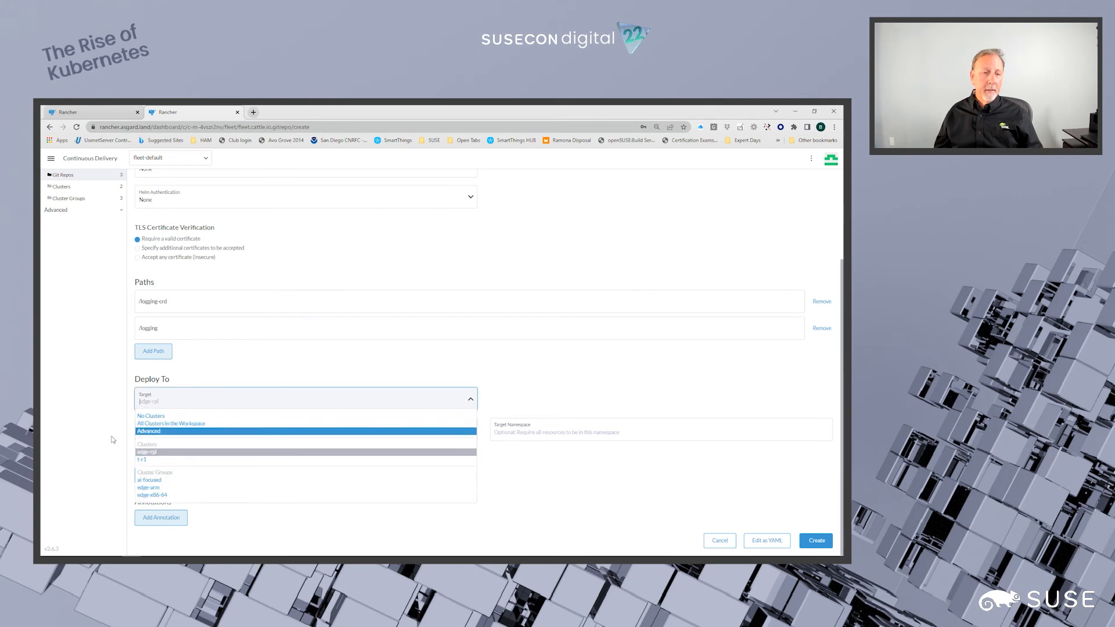
pyautogui.click(141, 460)
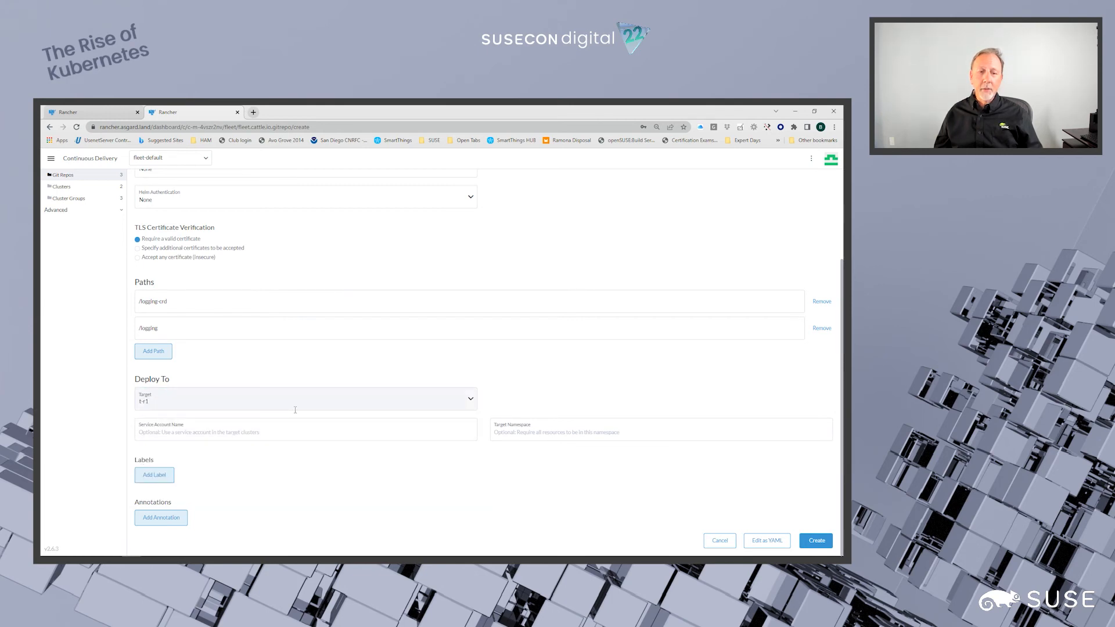
# - Create the logging Git repo with the edge-x86-64 cluster group as deployment target and highlight its commit hash in the list
pyautogui.click(472, 401)
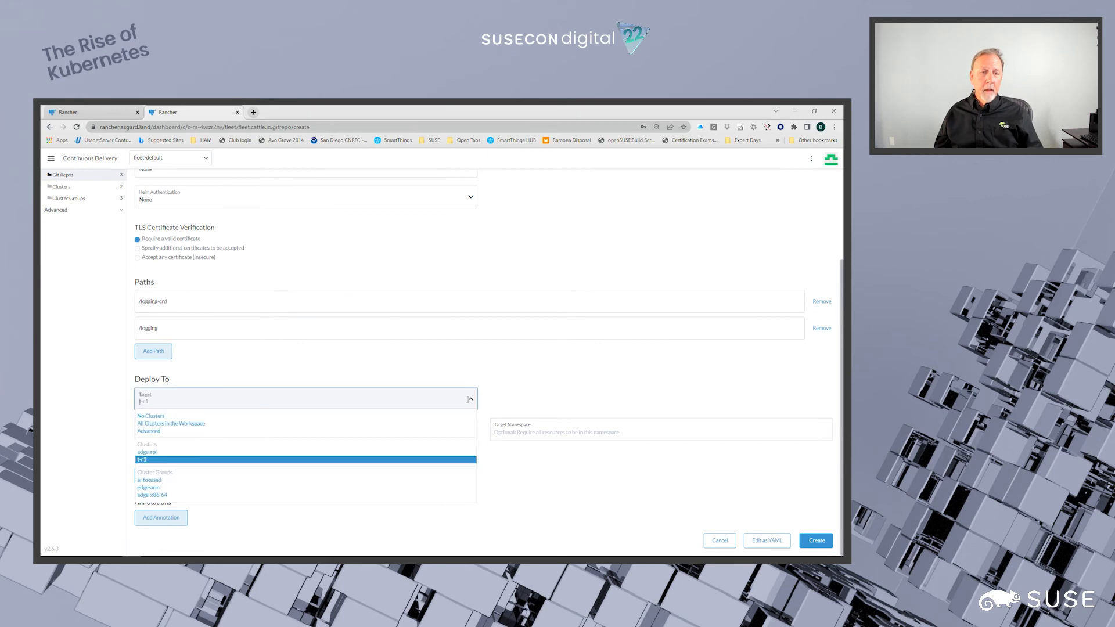
pyautogui.click(153, 497)
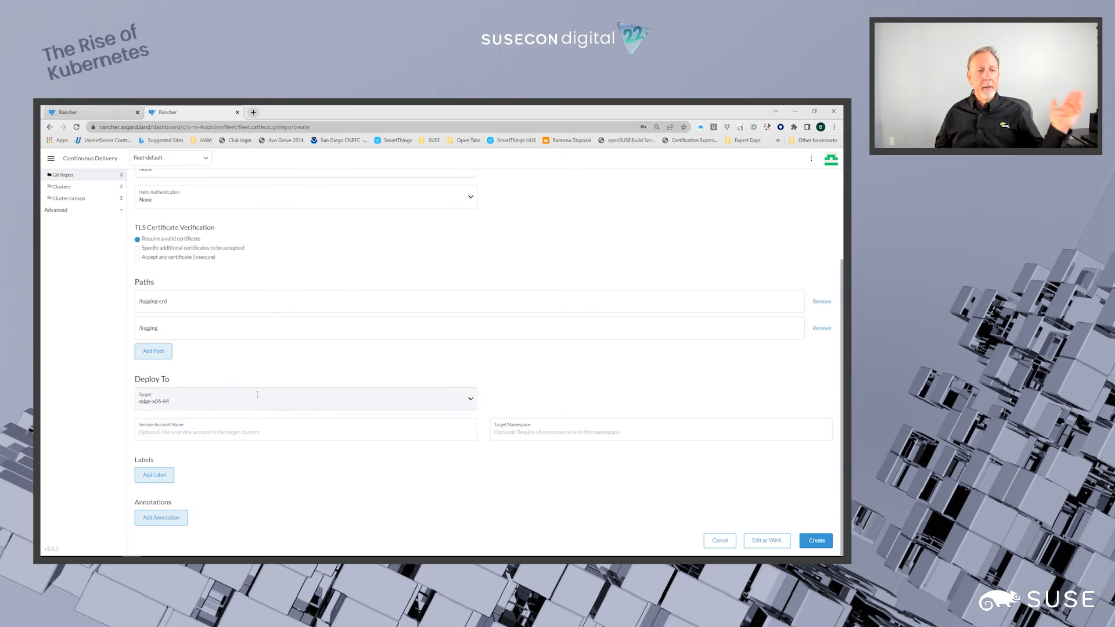
pyautogui.click(816, 541)
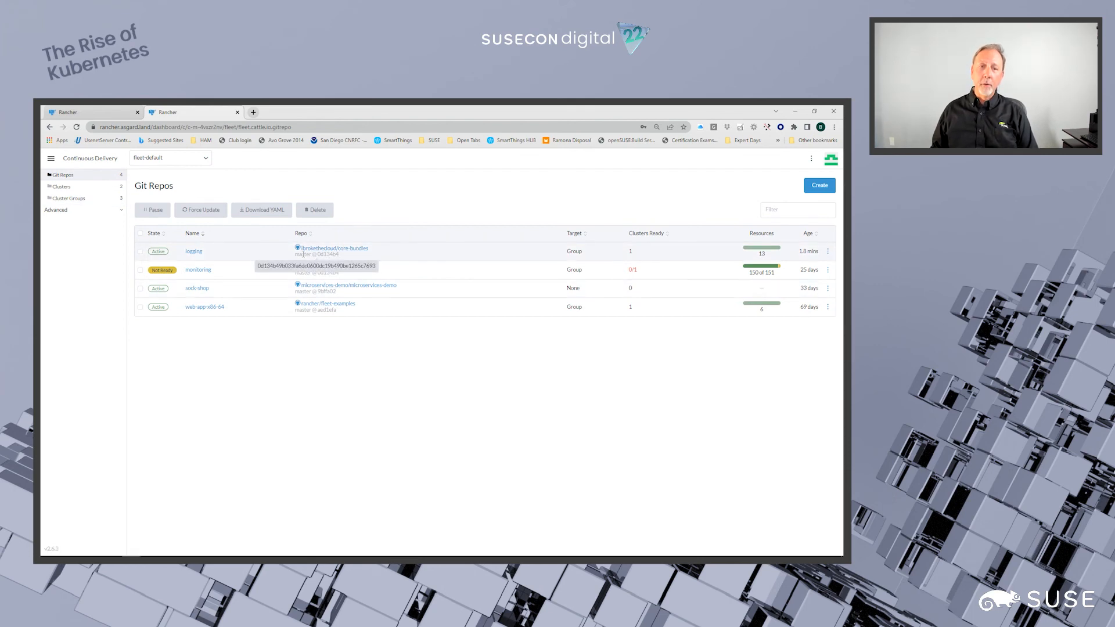
pyautogui.moveTo(318, 254); pyautogui.dragTo(344, 257)
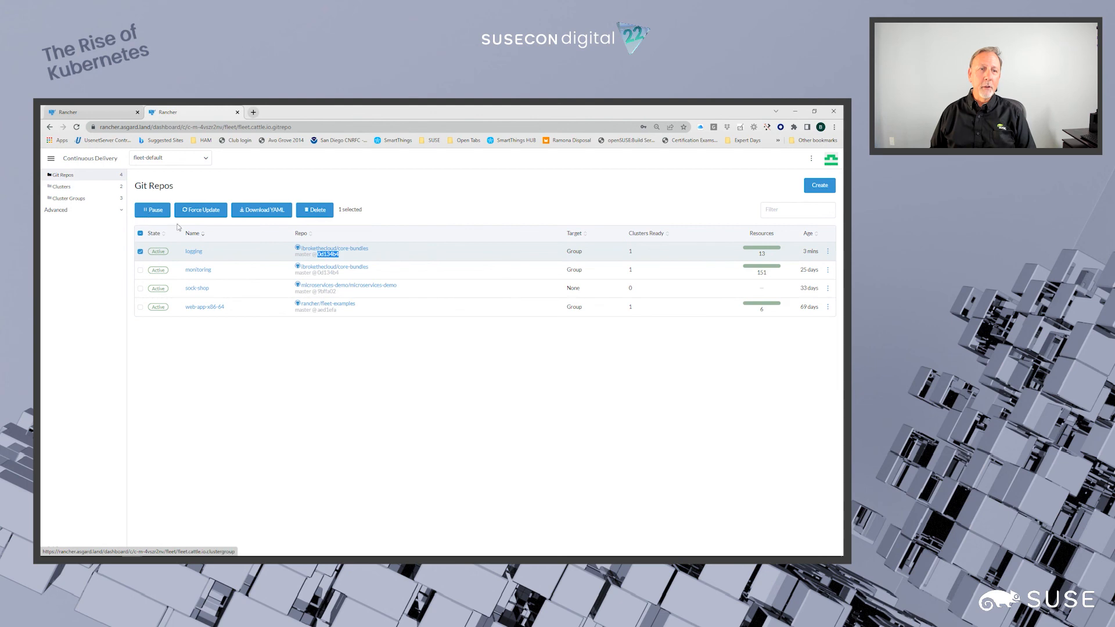
# - Examine the Advanced deployment target definition in the web-app-x86-64 Git repo's configuration and leave without saving
pyautogui.click(827, 306)
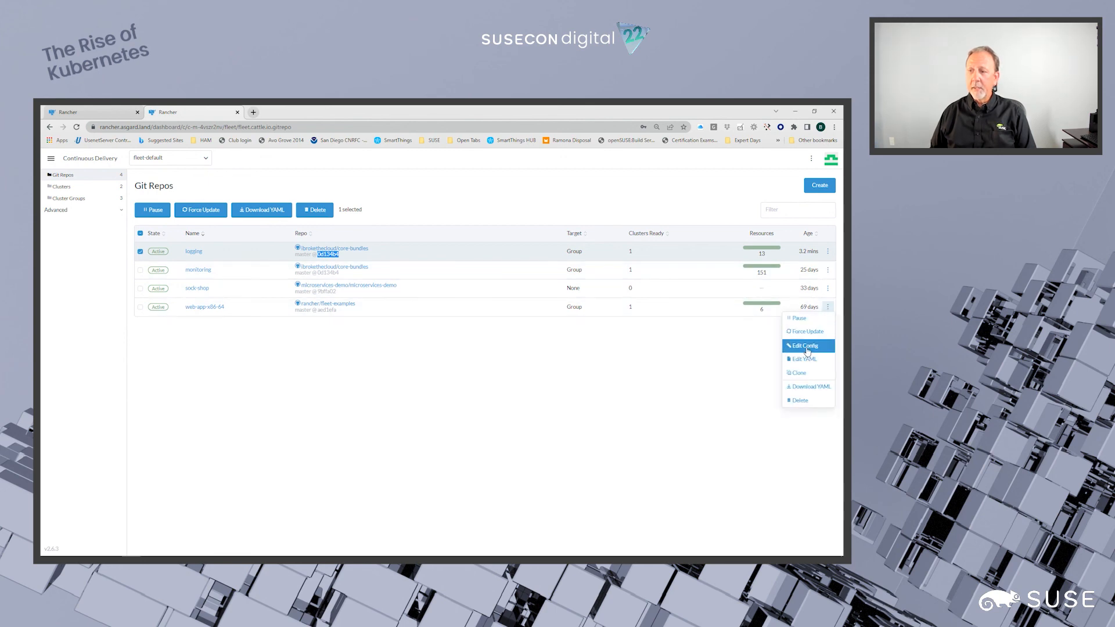
pyautogui.click(806, 347)
pyautogui.scroll(-2, 291, 450)
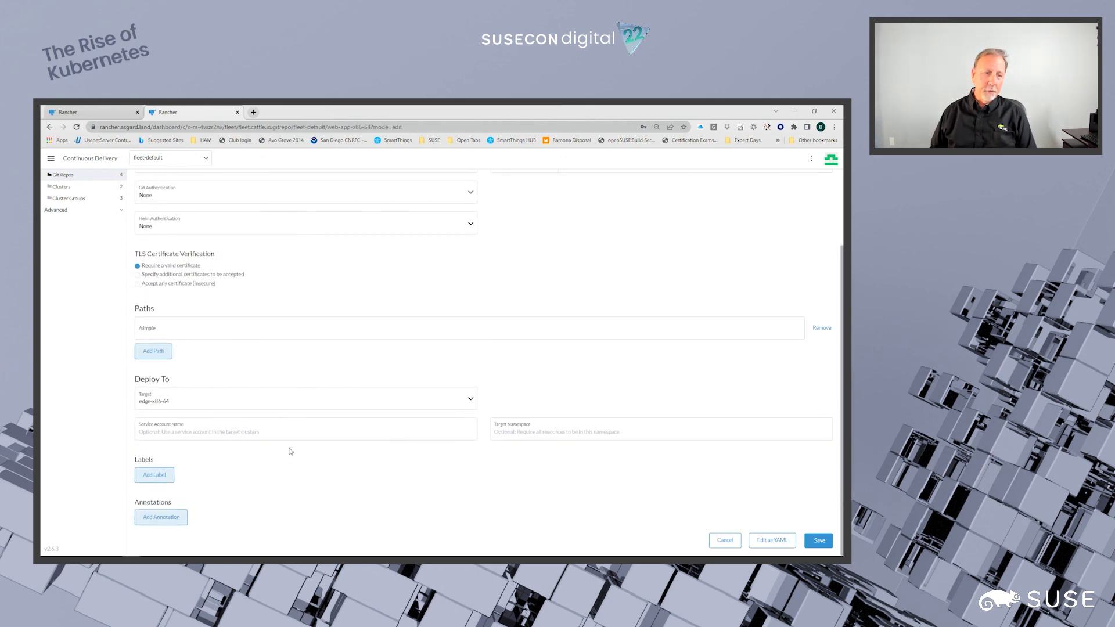
pyautogui.click(471, 398)
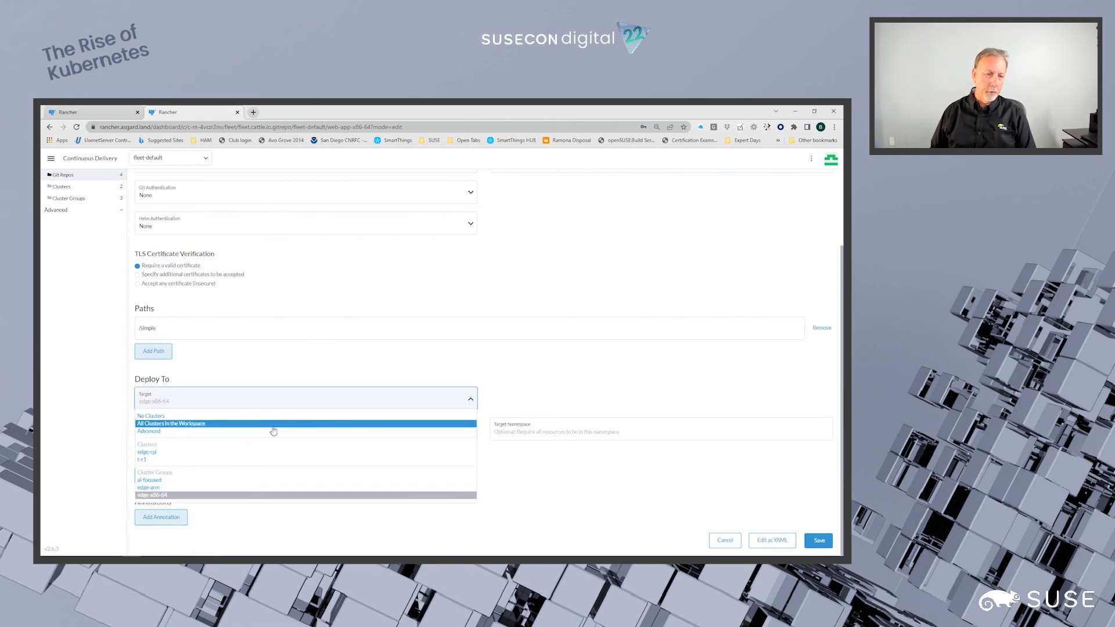
pyautogui.click(145, 432)
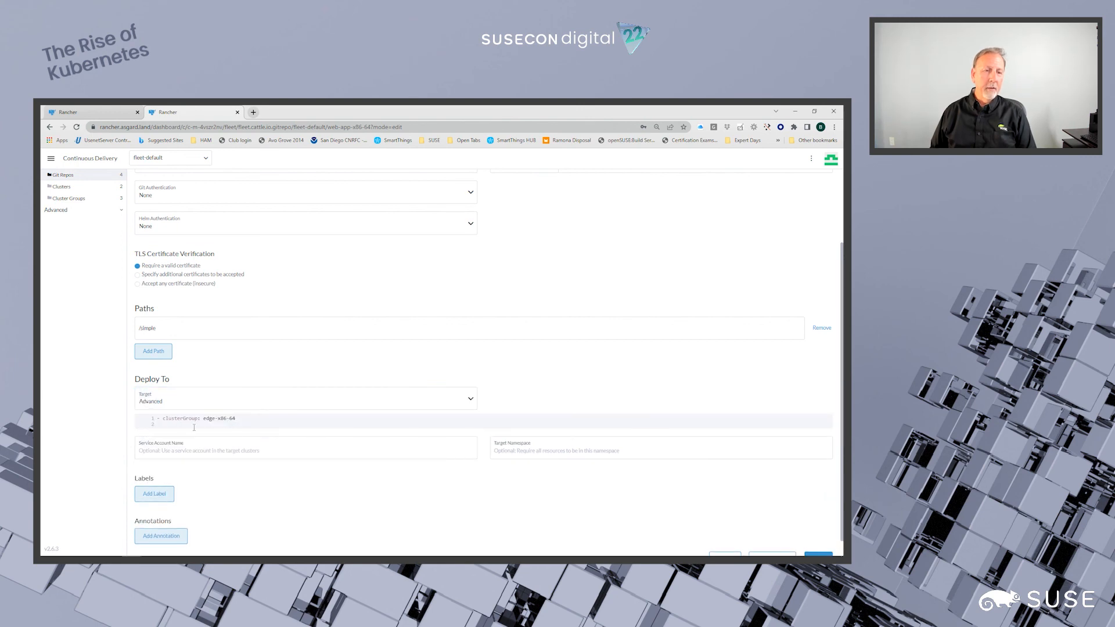
pyautogui.scroll(-1, 204, 428)
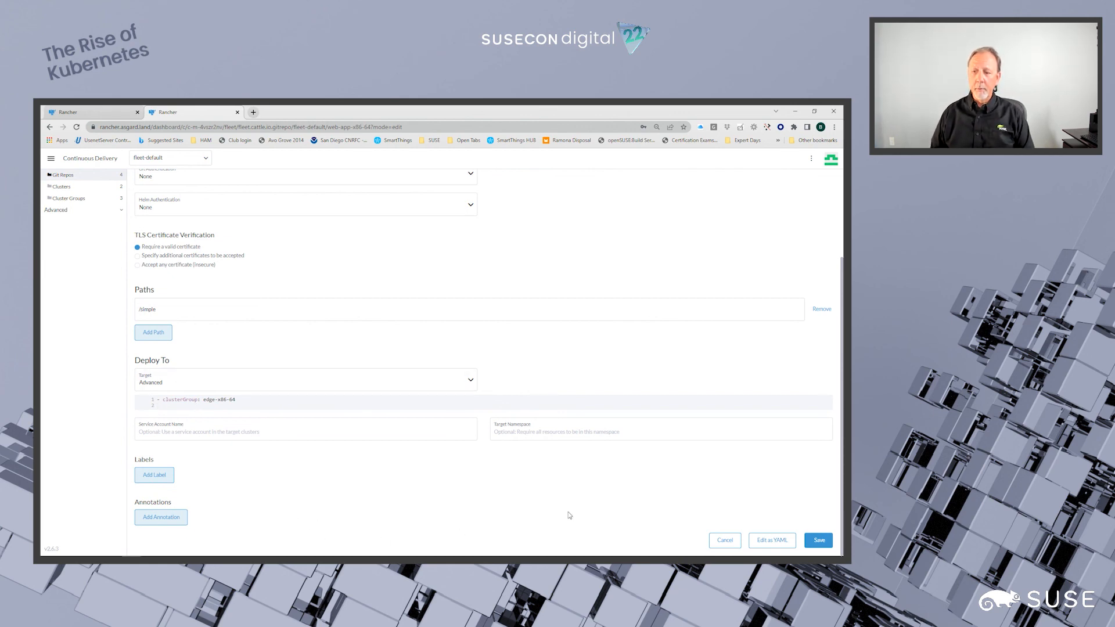
pyautogui.click(724, 540)
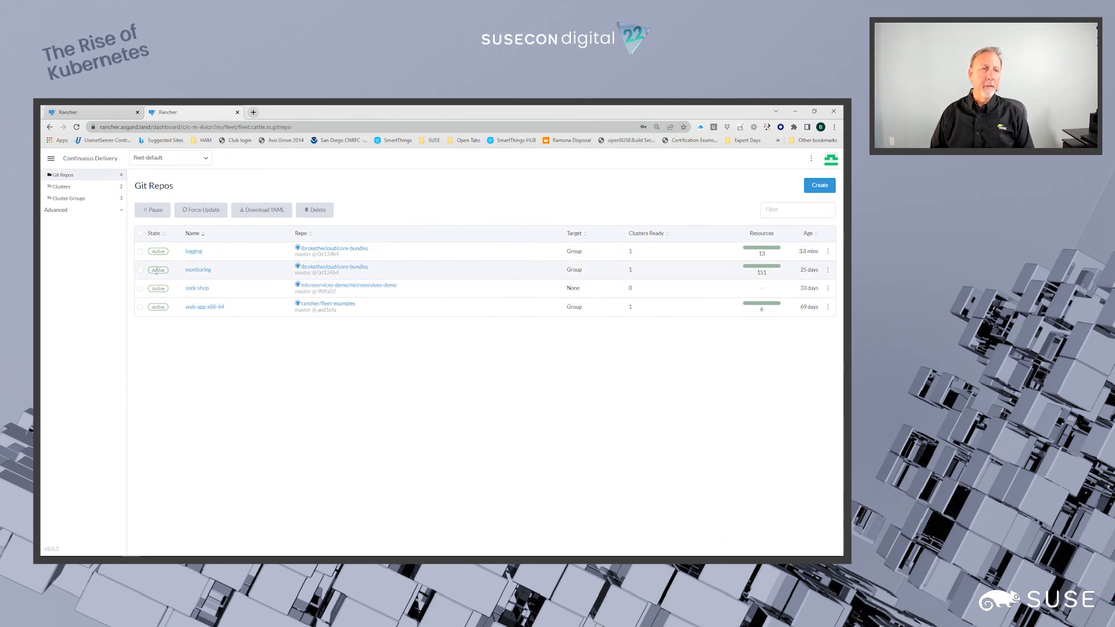
# - Check the deployment state in the fleet-default clusters list and the cluster groups list
pyautogui.click(71, 190)
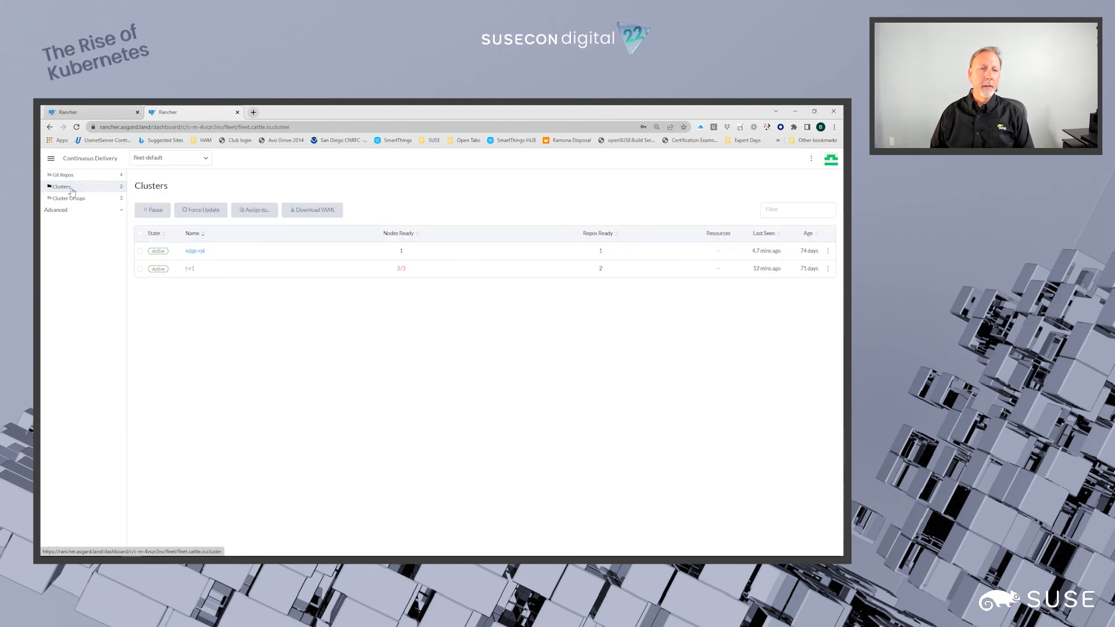
pyautogui.click(72, 198)
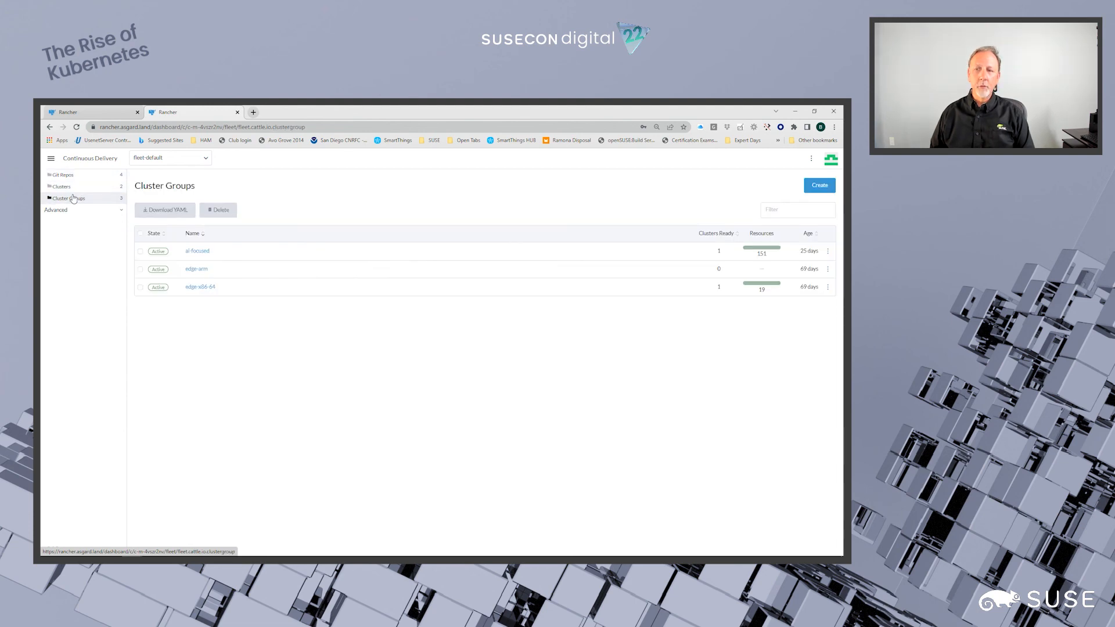